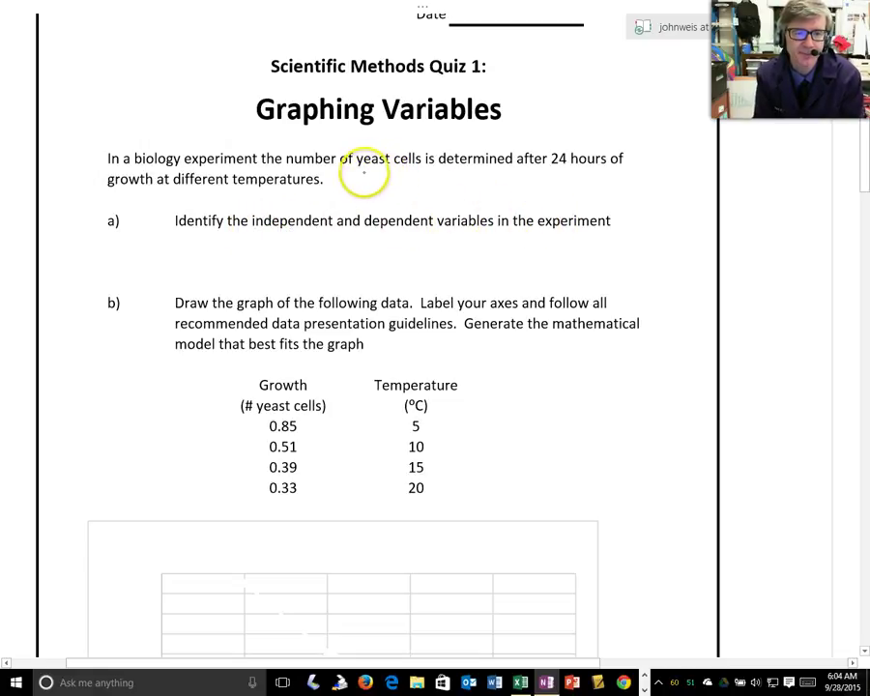
Underline the yeast-cell and temperature phrases in green and mark them RV and MV with arrows.
click(287, 167)
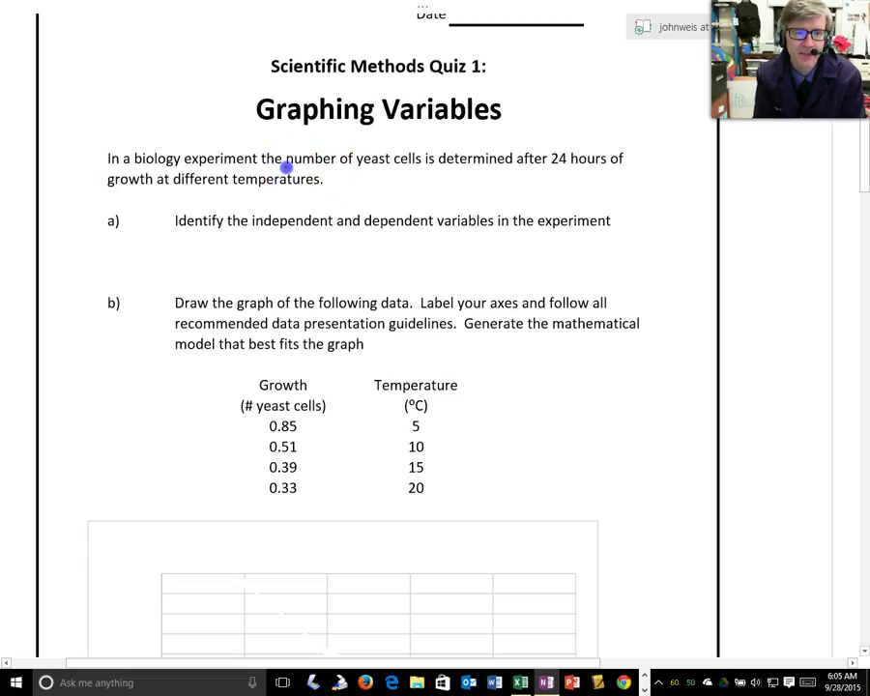
drag(309, 167, 483, 169)
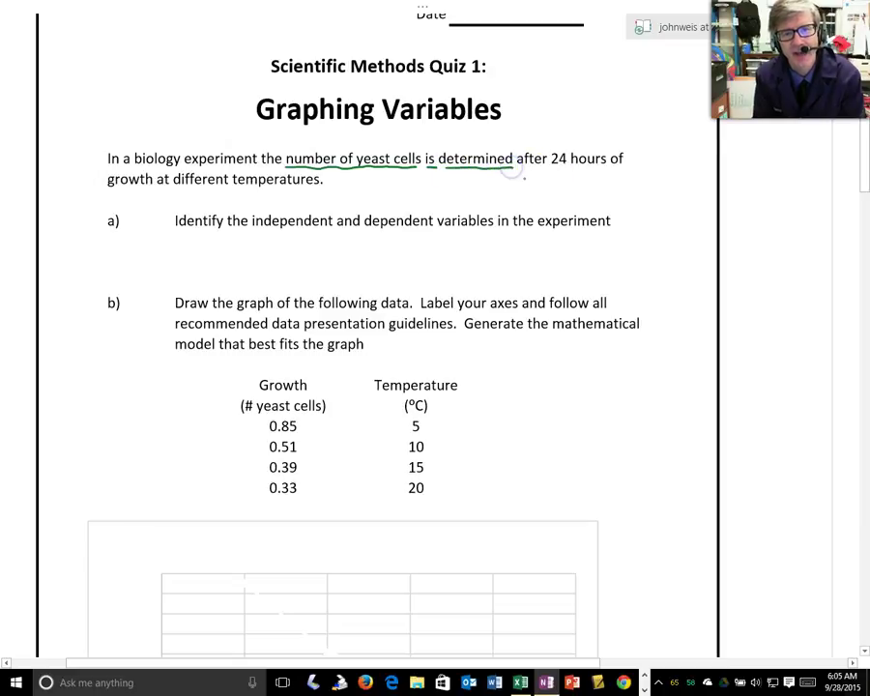
click(407, 192)
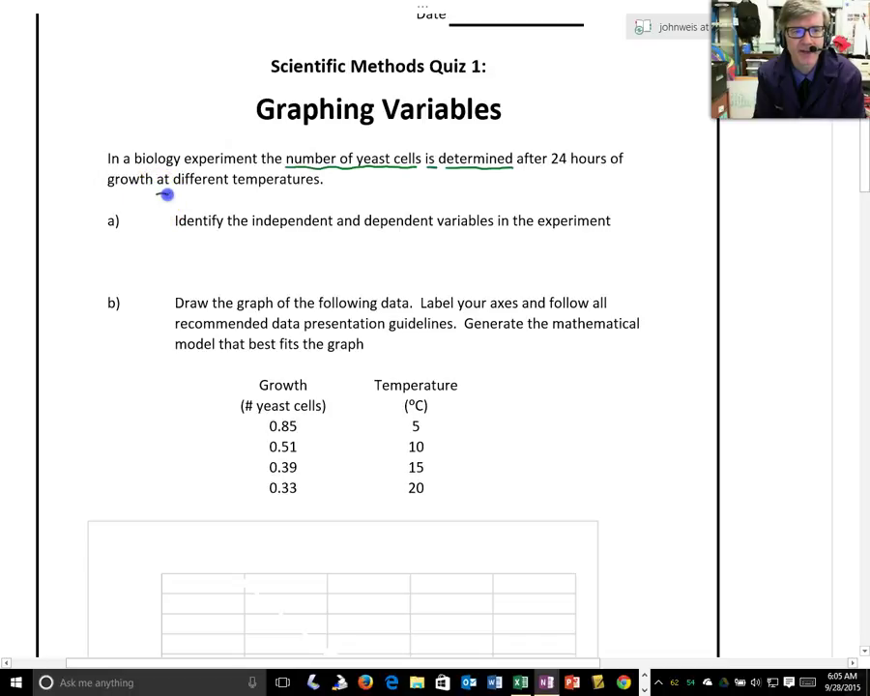
drag(179, 191, 278, 192)
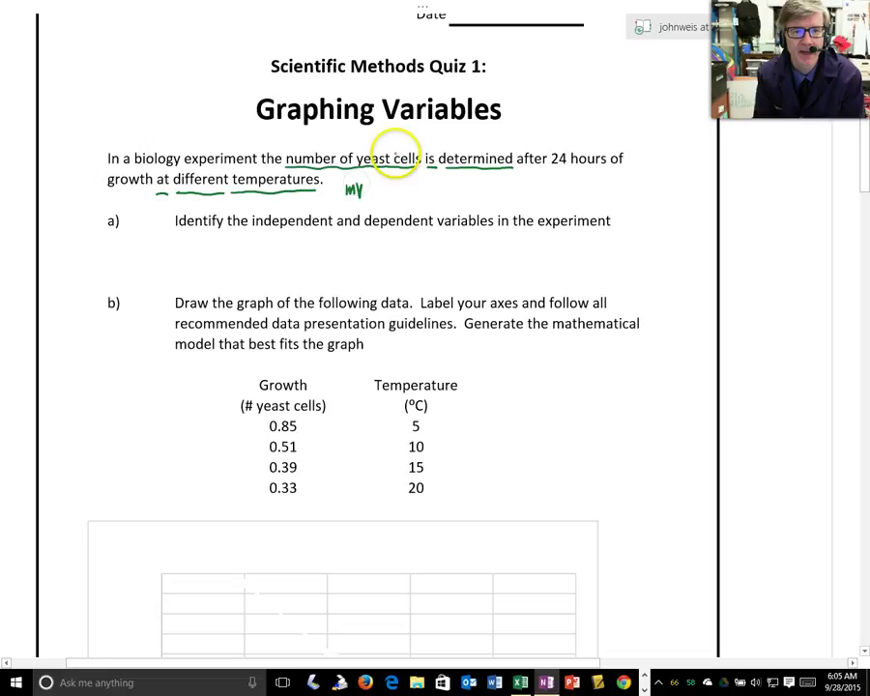
drag(394, 152, 447, 130)
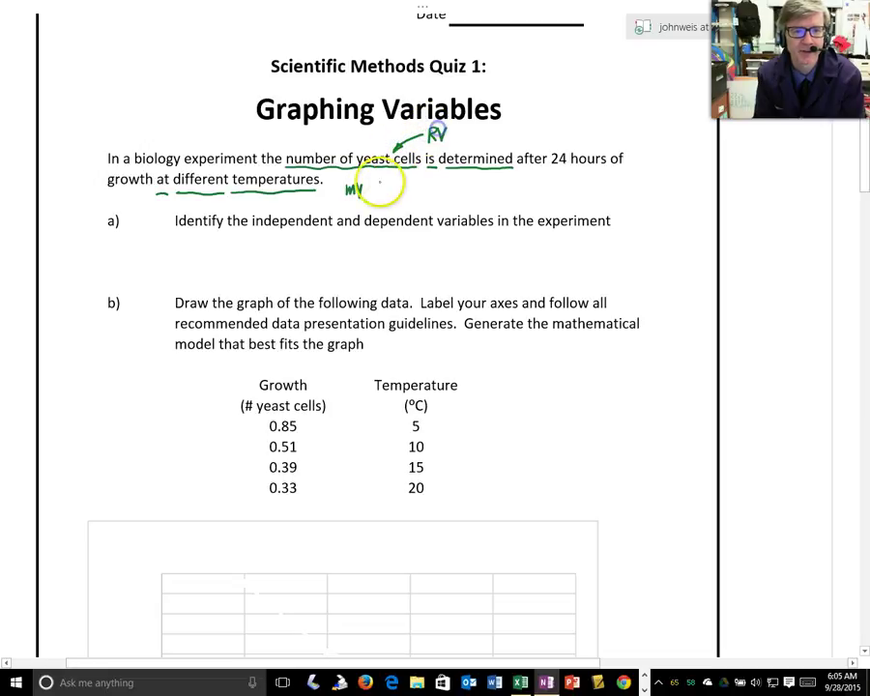
drag(346, 197, 313, 206)
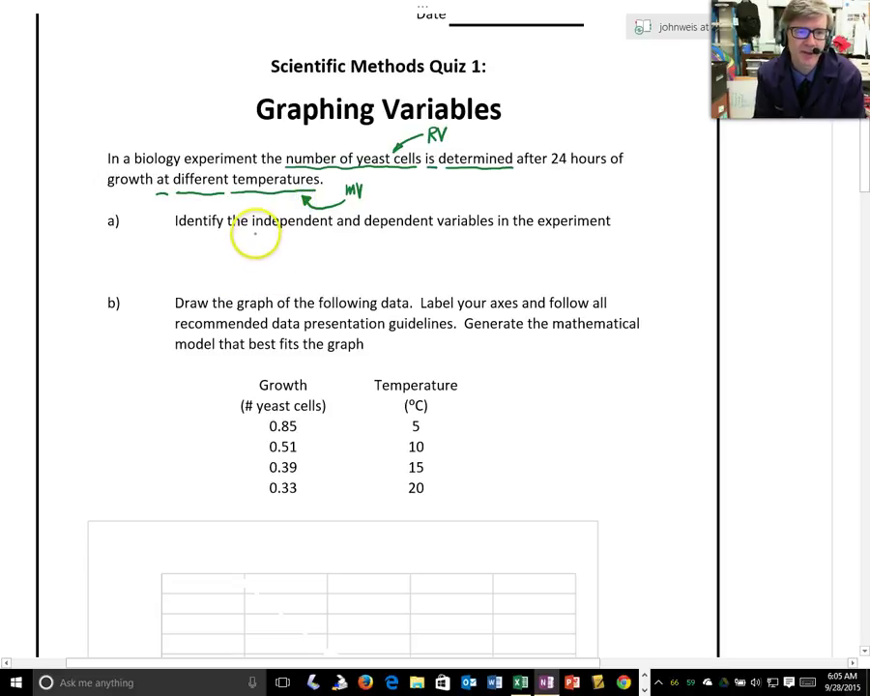
Underline independent and dependent, and answer temperature and # yeast cells beneath them.
drag(249, 230, 285, 232)
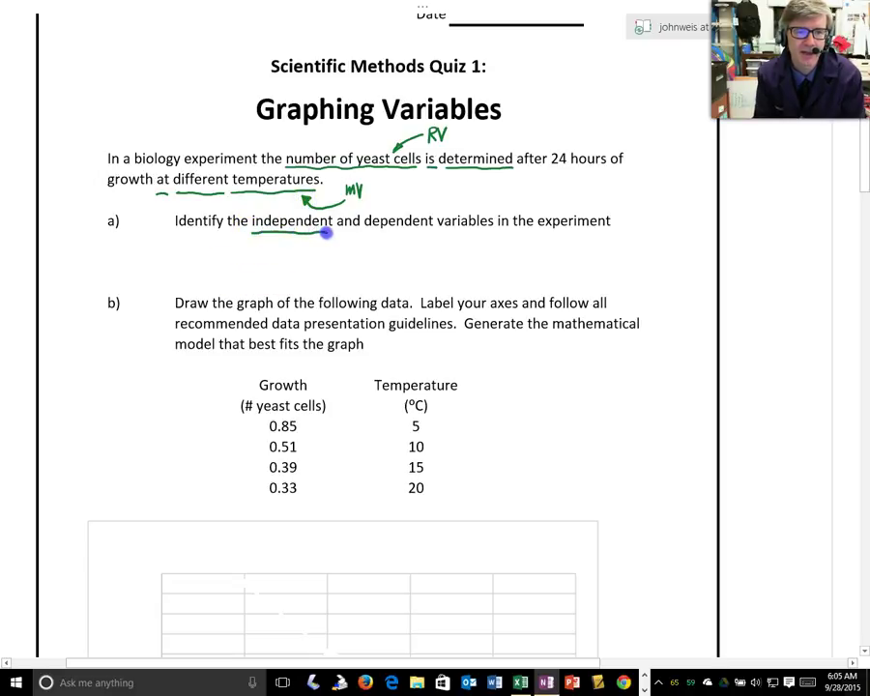
drag(364, 232, 378, 231)
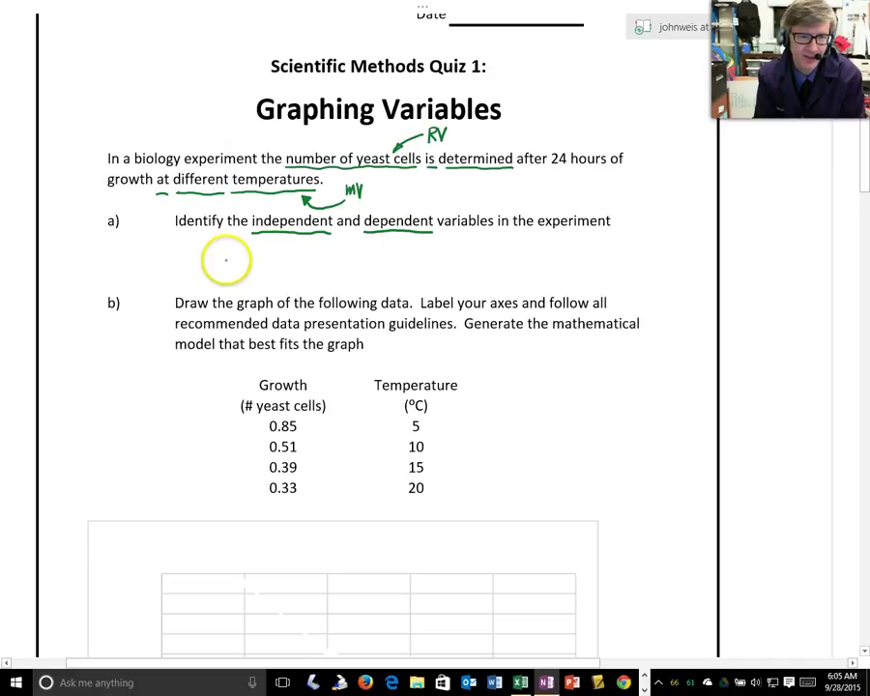
mouse_move(261, 241)
mouse_down()
mouse_move(269, 267)
mouse_move(279, 256)
mouse_move(292, 264)
mouse_up()
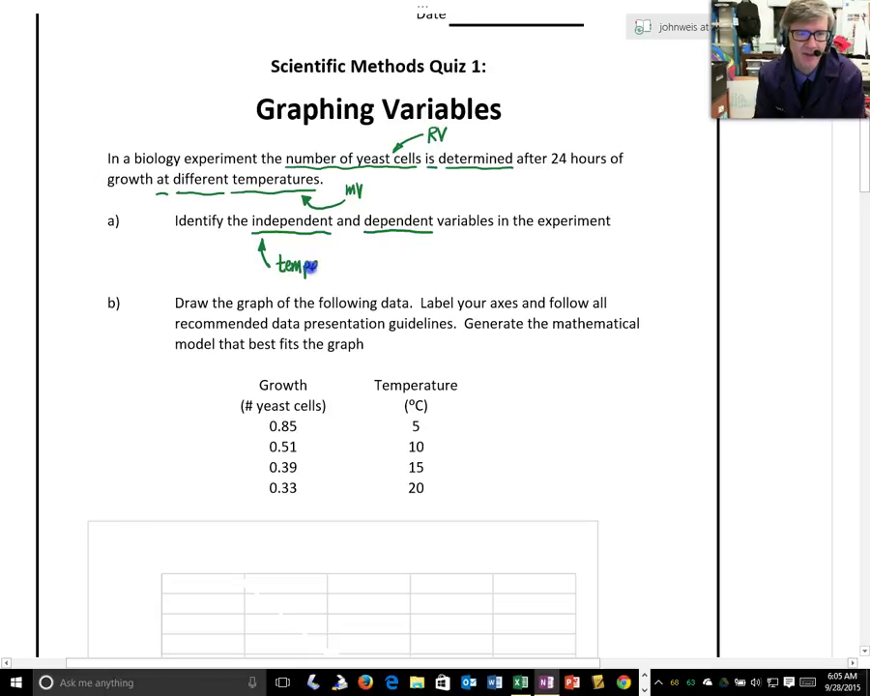
drag(337, 257, 365, 265)
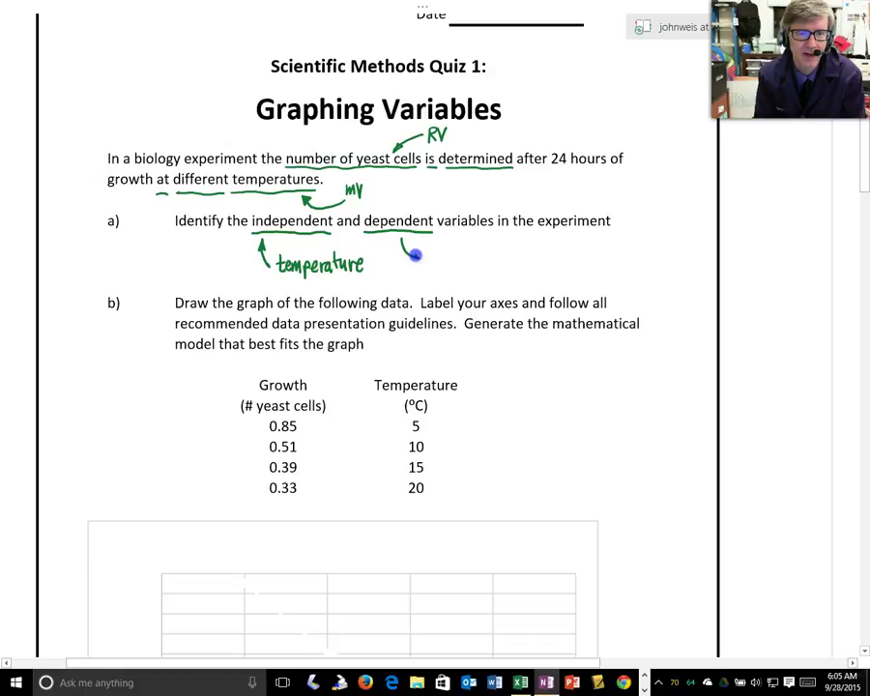
drag(402, 245, 410, 253)
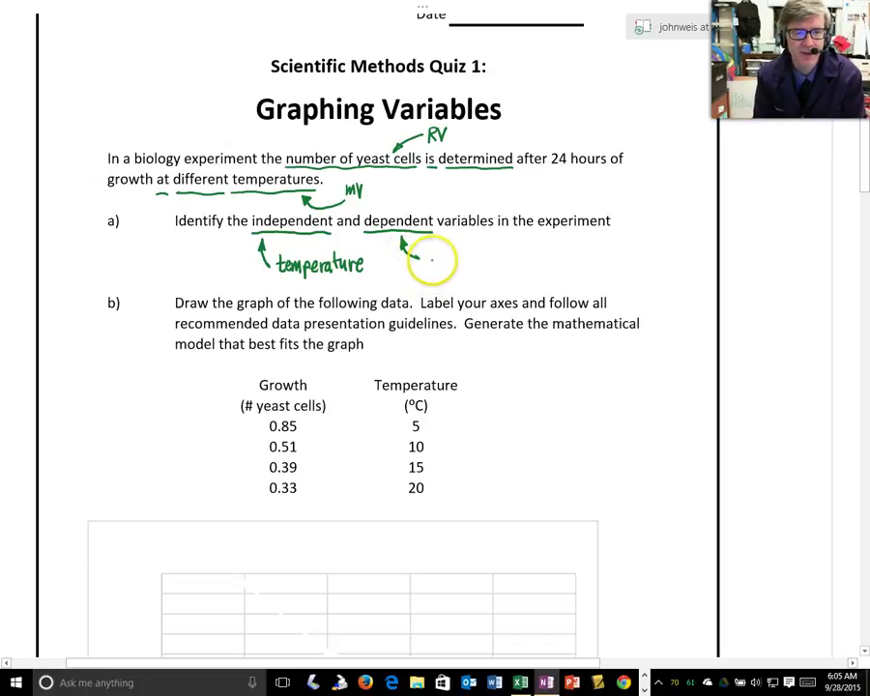
drag(430, 259, 432, 262)
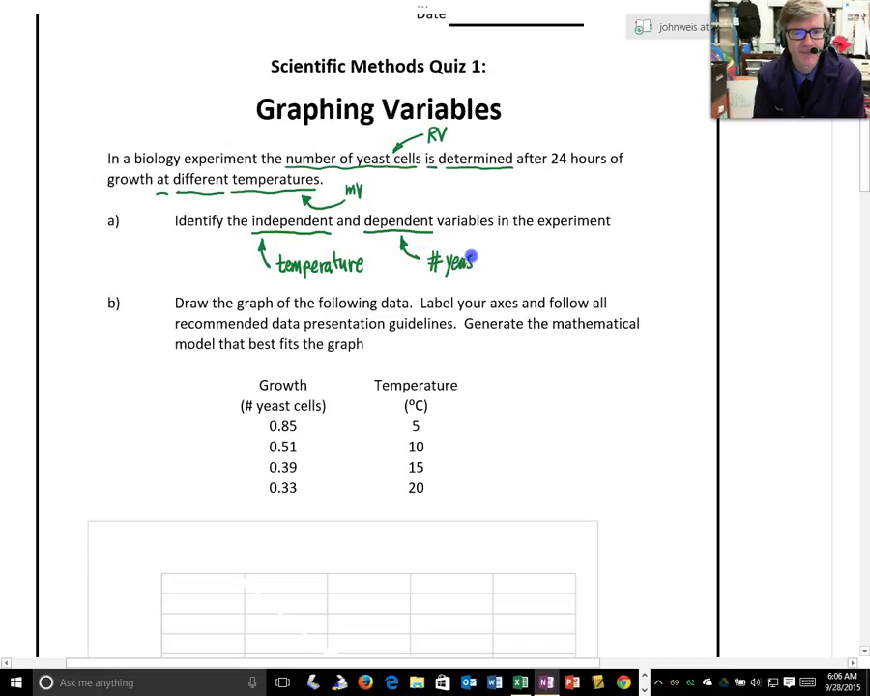
mouse_move(495, 261)
mouse_down()
mouse_move(504, 250)
mouse_move(514, 267)
mouse_up()
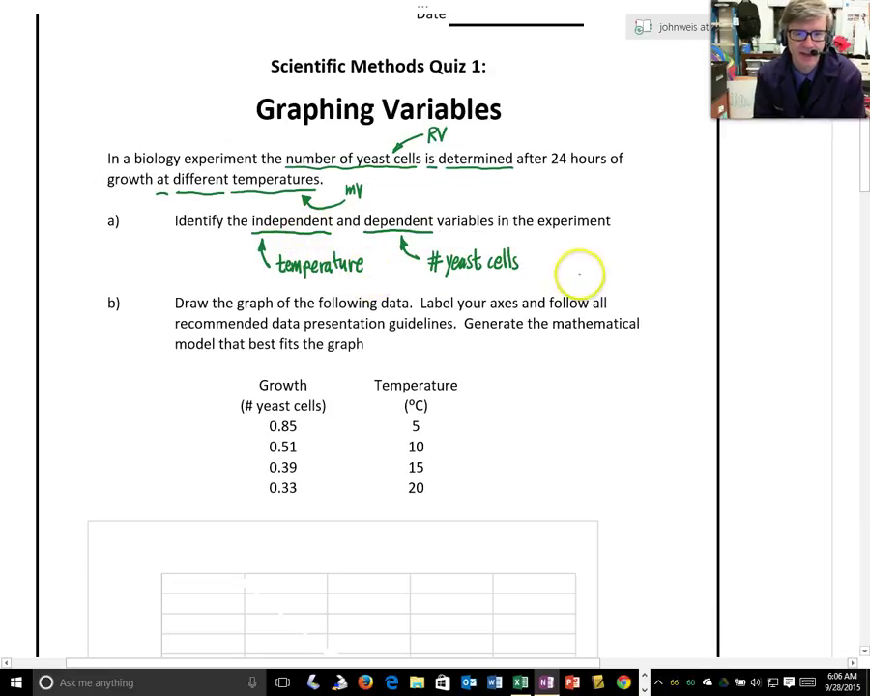
Circle question 1 and score it +4/4.
drag(564, 253, 593, 253)
mouse_move(588, 260)
mouse_down()
mouse_move(589, 246)
mouse_move(610, 256)
mouse_up()
drag(603, 262, 603, 276)
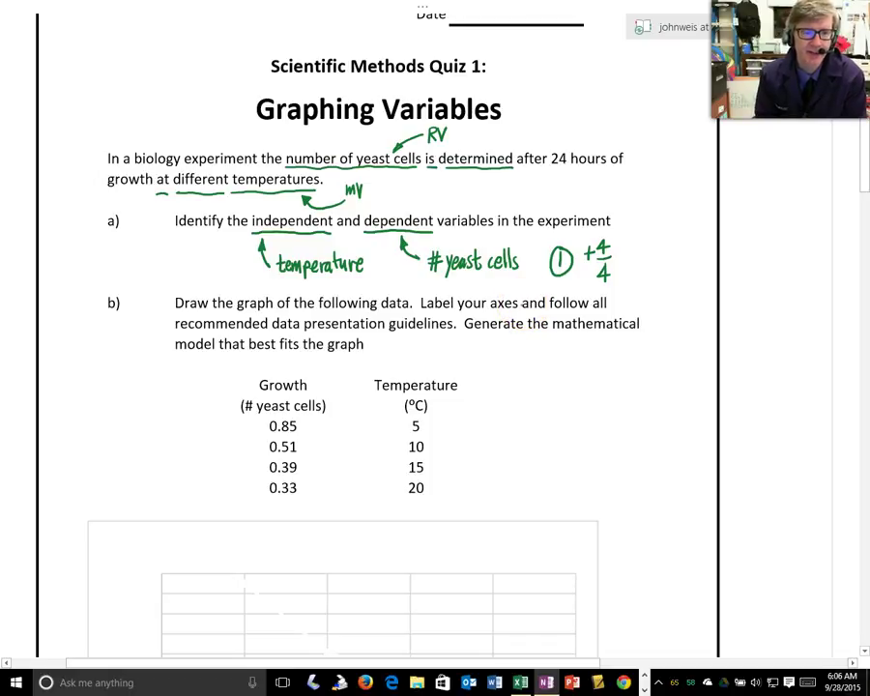
Write "Experimental Design" with an arrow pointing to the guidelines in part b).
scroll(504, 305, down, 2)
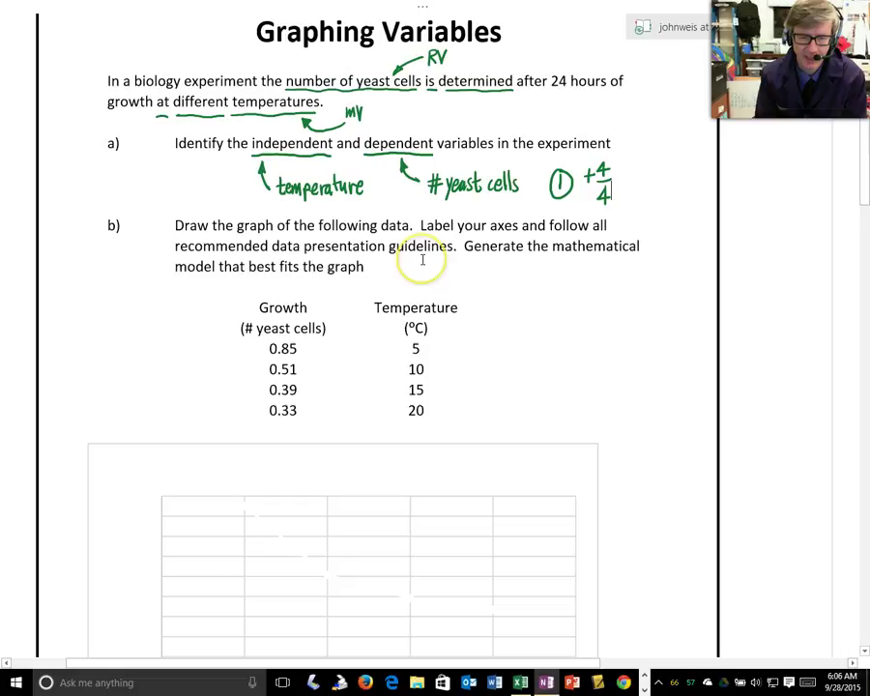
mouse_move(449, 261)
mouse_down()
mouse_move(447, 270)
mouse_move(448, 259)
mouse_move(509, 277)
mouse_up()
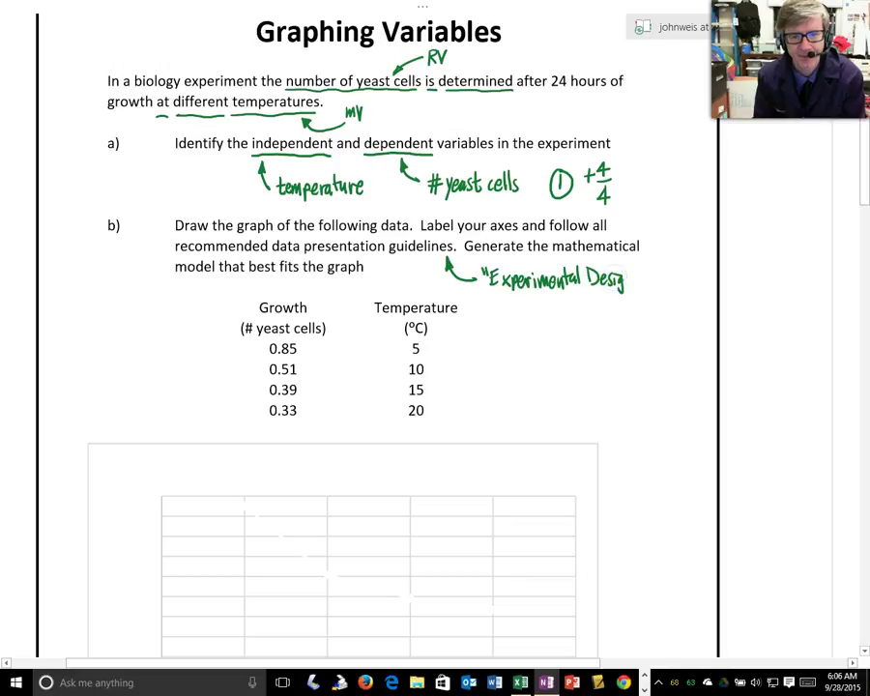
drag(634, 268, 640, 274)
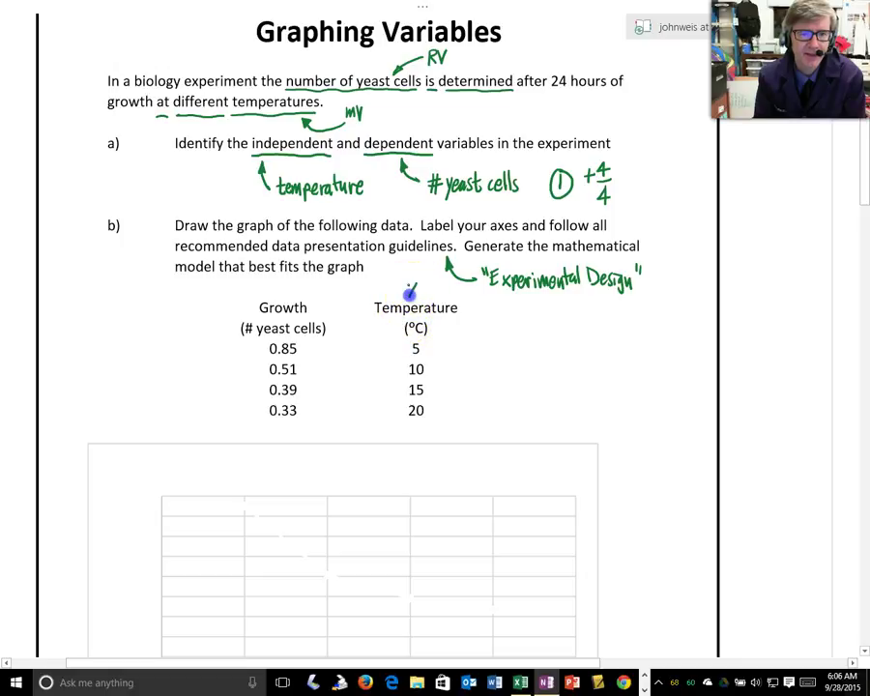
Mark X over the Temperature column and Y over the Growth column.
drag(407, 284, 417, 296)
drag(418, 284, 407, 296)
drag(277, 284, 282, 292)
drag(288, 283, 281, 299)
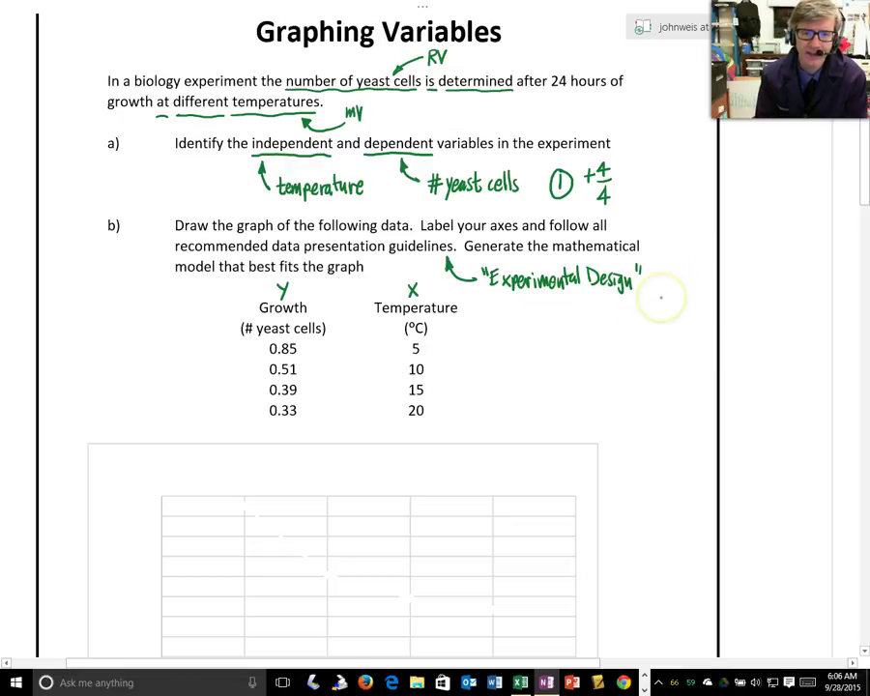
scroll(454, 321, down, 2)
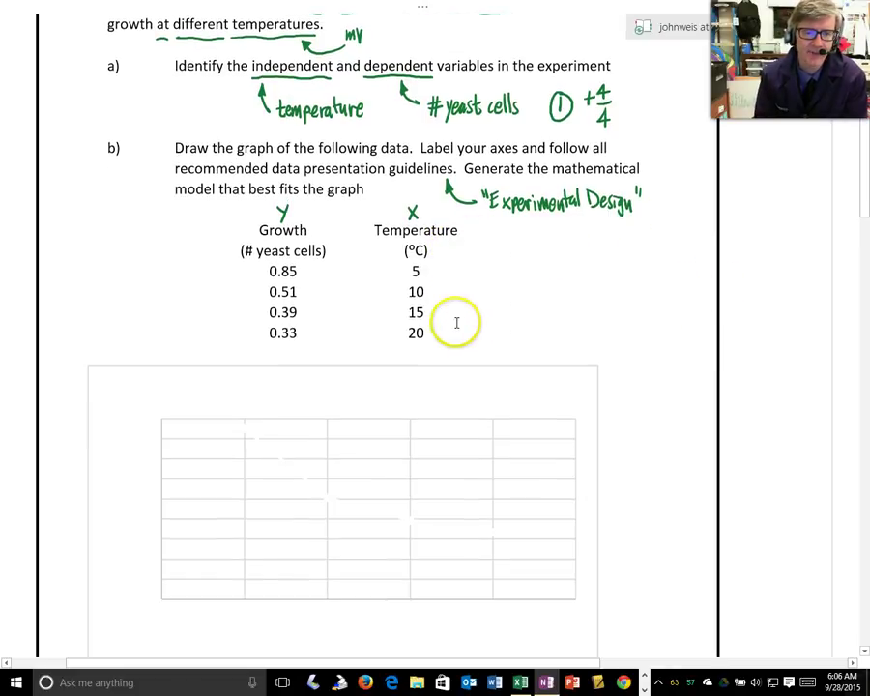
scroll(469, 313, down, 2)
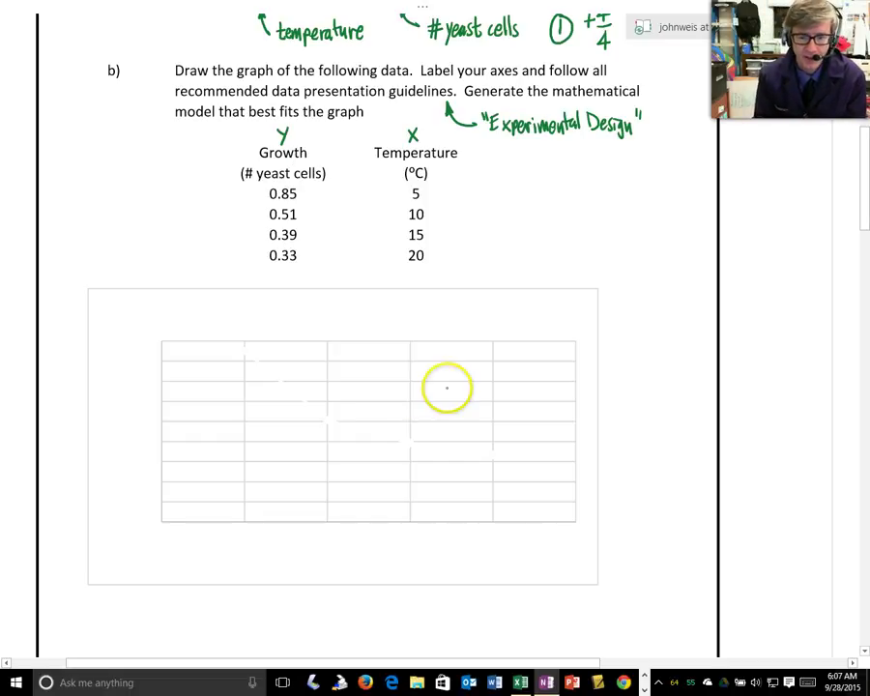
Title the graph axes Growth # yeast cells (vertical) and Temperature, °C (horizontal).
click(755, 683)
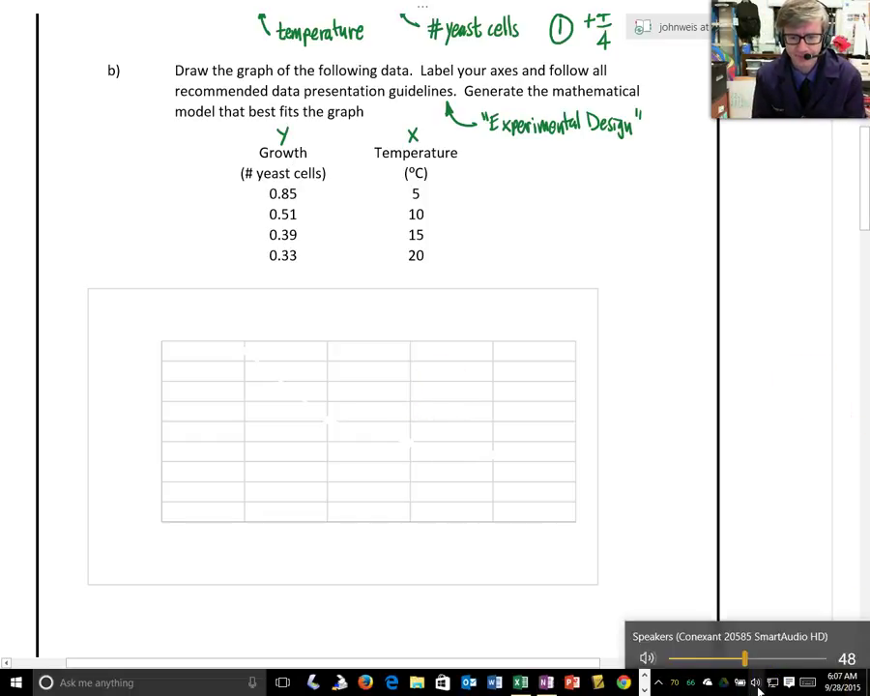
click(631, 426)
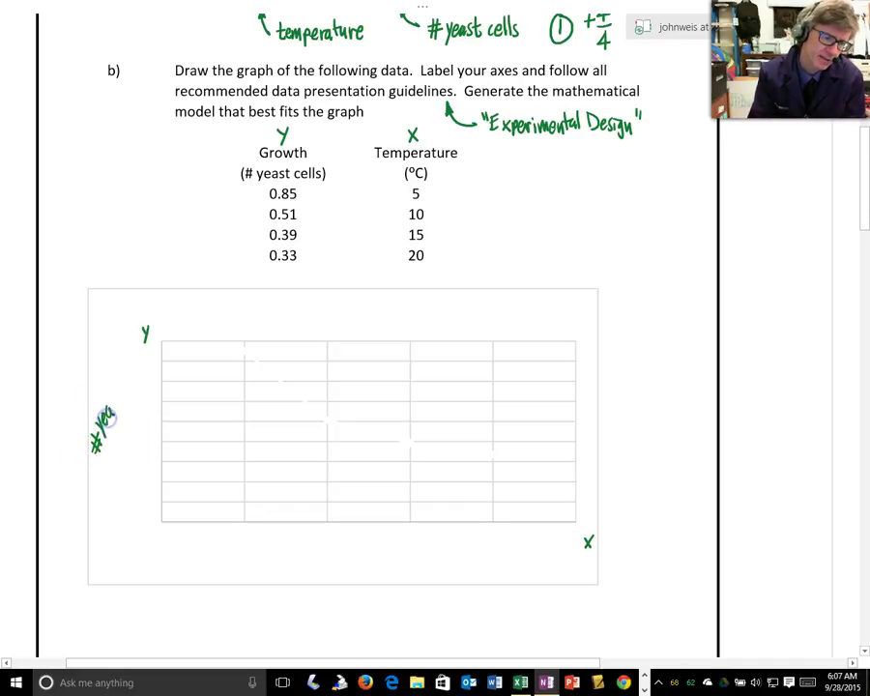
mouse_move(112, 396)
mouse_down()
mouse_move(117, 388)
mouse_move(117, 439)
mouse_move(117, 422)
mouse_move(129, 440)
mouse_up()
drag(65, 425, 78, 373)
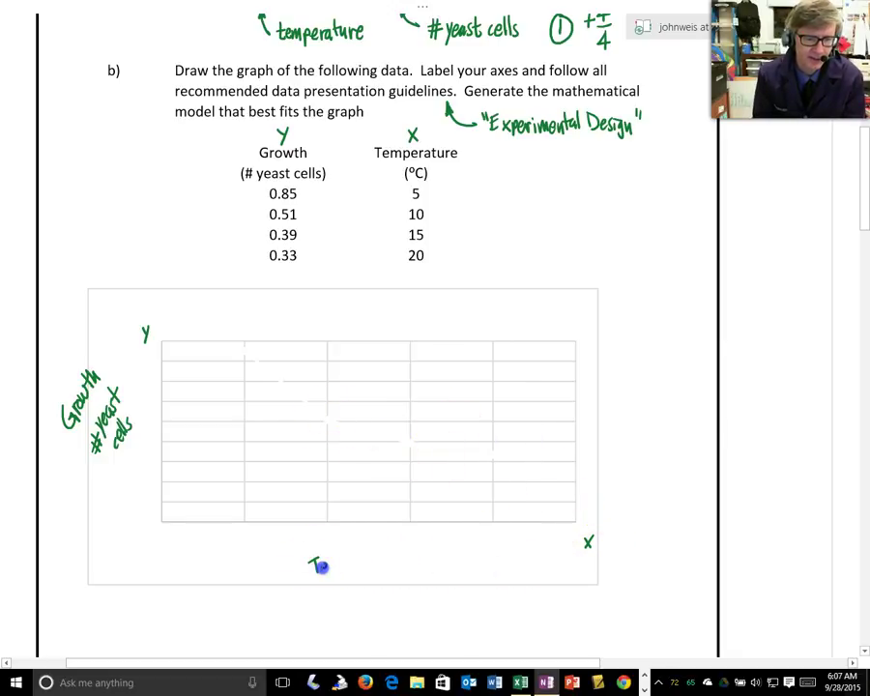
drag(329, 568, 402, 581)
drag(409, 560, 421, 577)
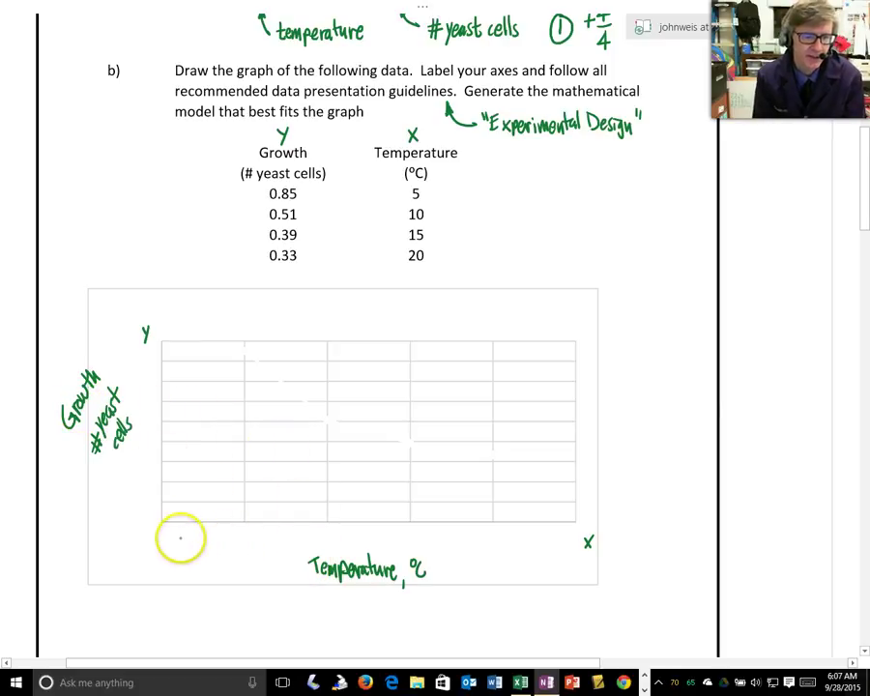
Label the origin 0 and the temperature ticks 5, 10, 15, 20 and 25.
click(164, 534)
drag(153, 521, 151, 523)
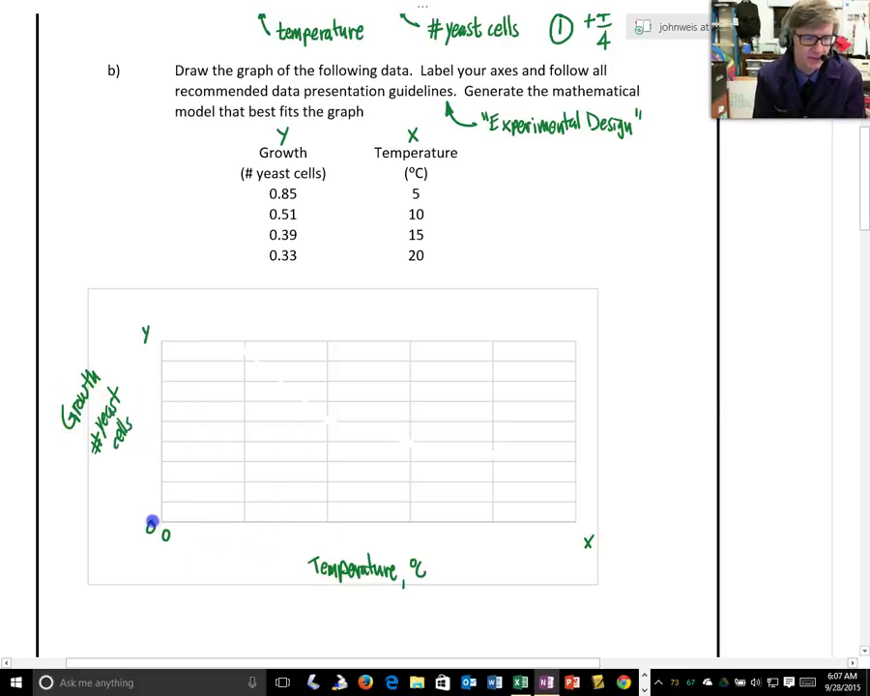
click(245, 531)
drag(246, 533, 248, 538)
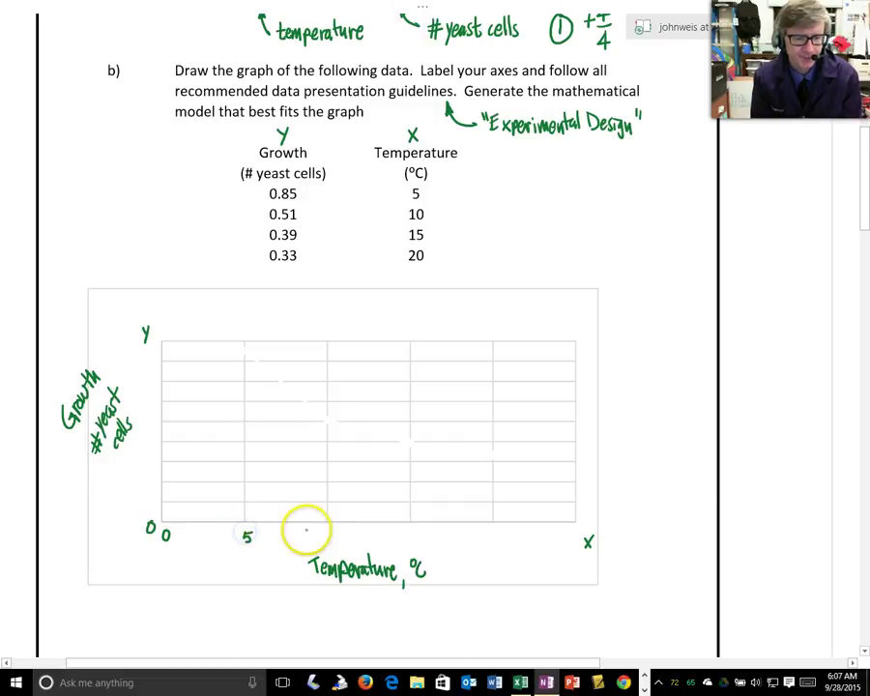
drag(316, 525, 316, 531)
mouse_move(406, 528)
mouse_down()
mouse_move(405, 541)
mouse_move(418, 529)
mouse_up()
click(487, 531)
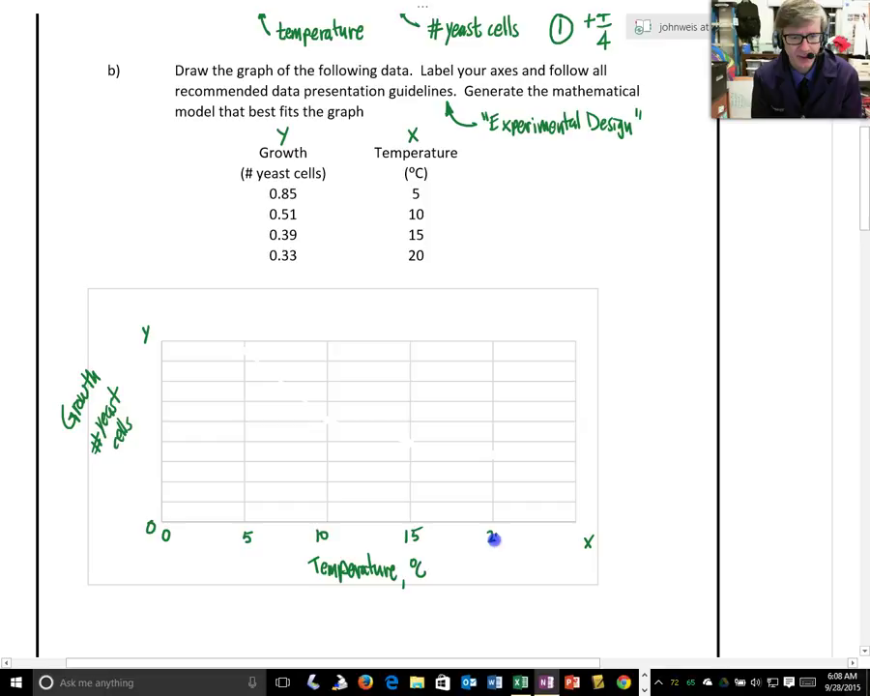
drag(493, 539, 499, 541)
drag(496, 531, 495, 532)
click(565, 530)
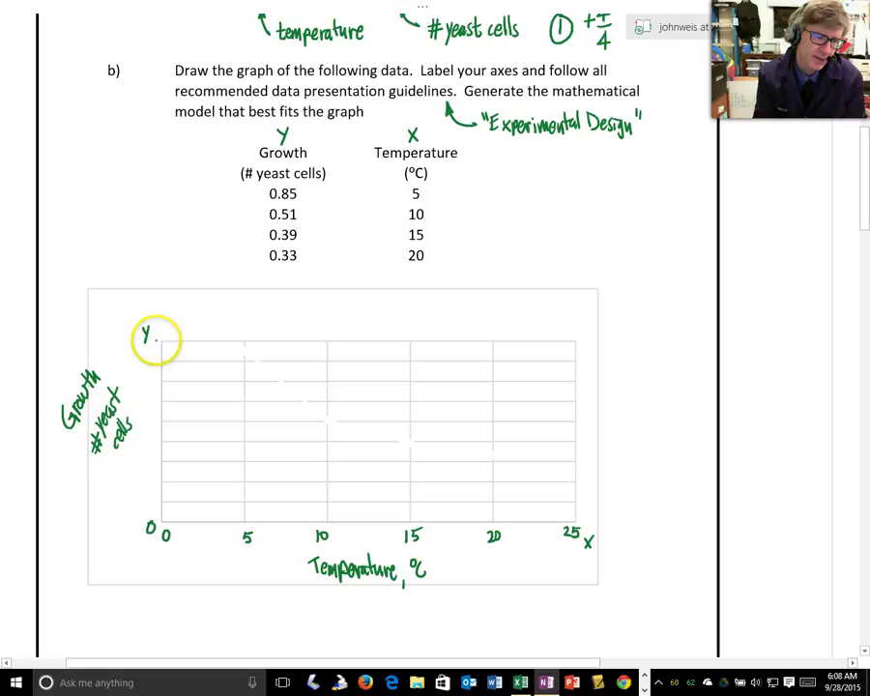
Label the growth axis ticks, including 0.4 and 0.9.
drag(163, 334, 166, 342)
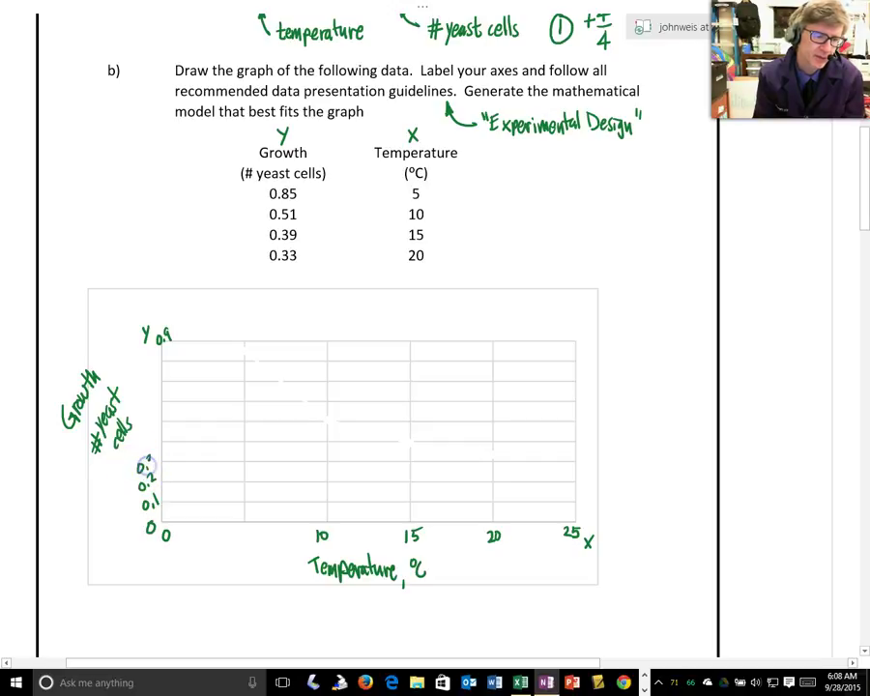
drag(141, 444, 148, 445)
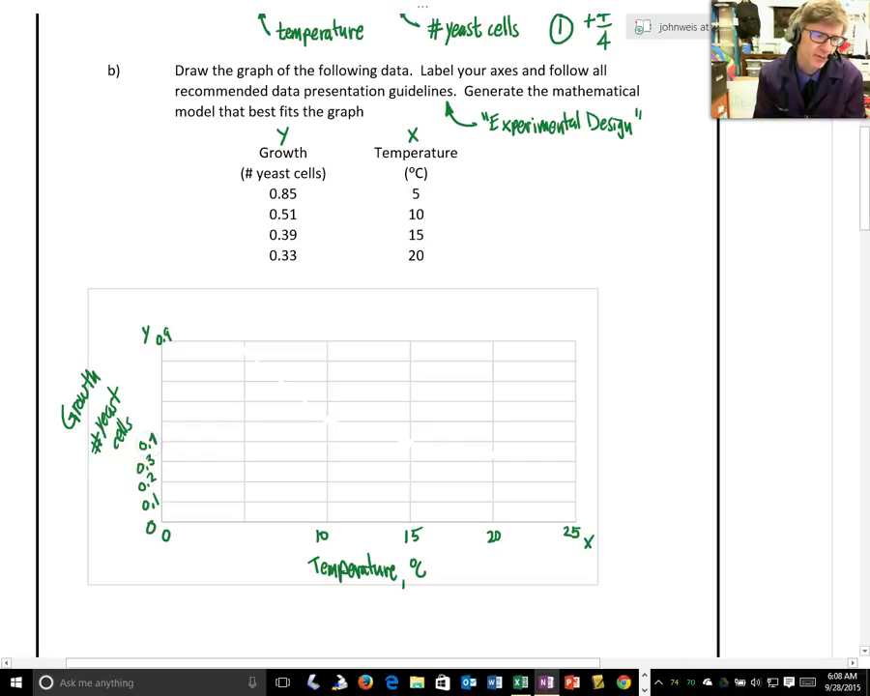
click(150, 418)
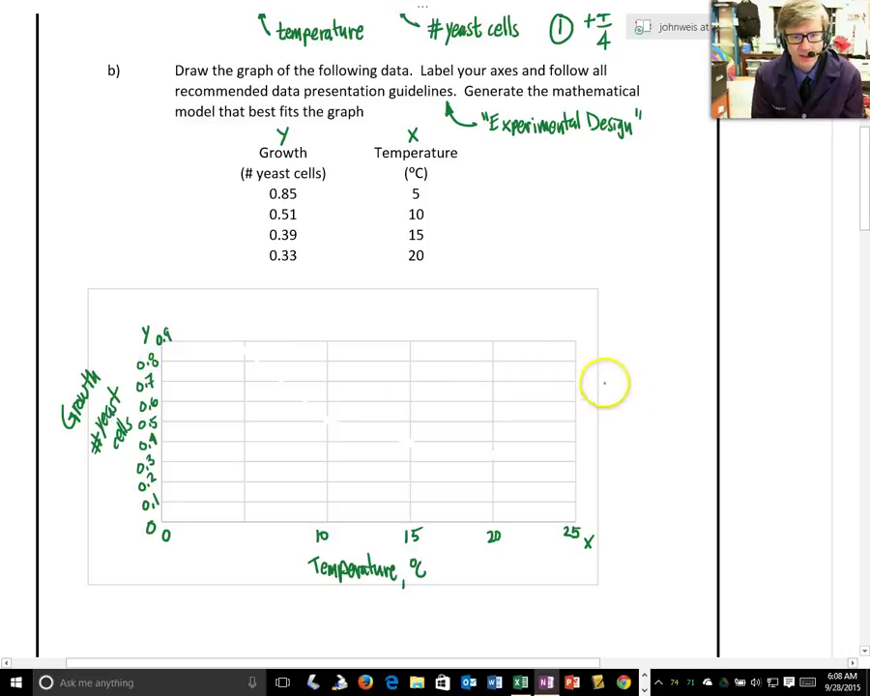
Write circled 2, 4 and 5, each scored +2/2, right of the graph.
drag(622, 371, 628, 412)
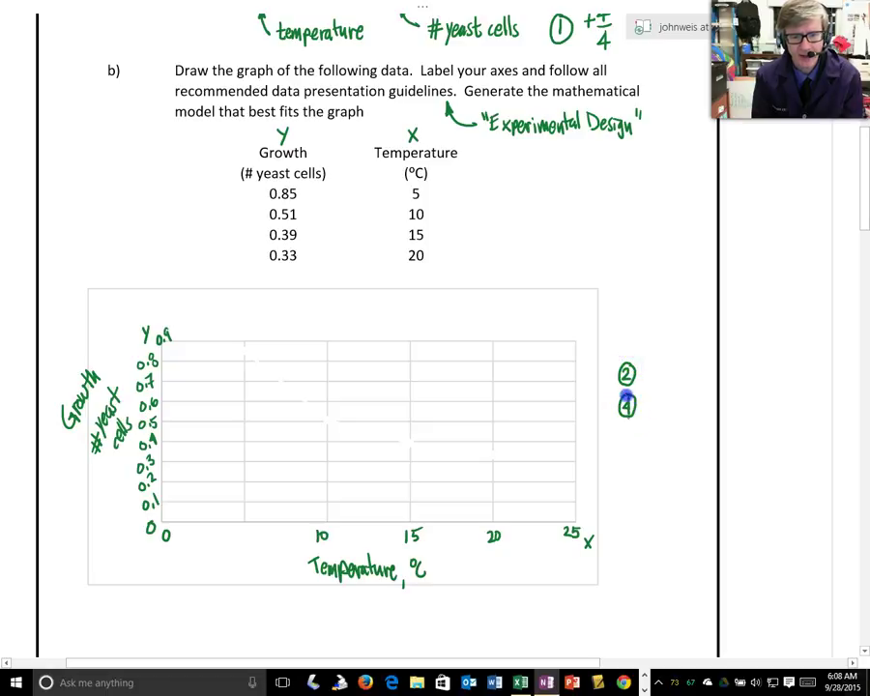
drag(625, 435, 632, 431)
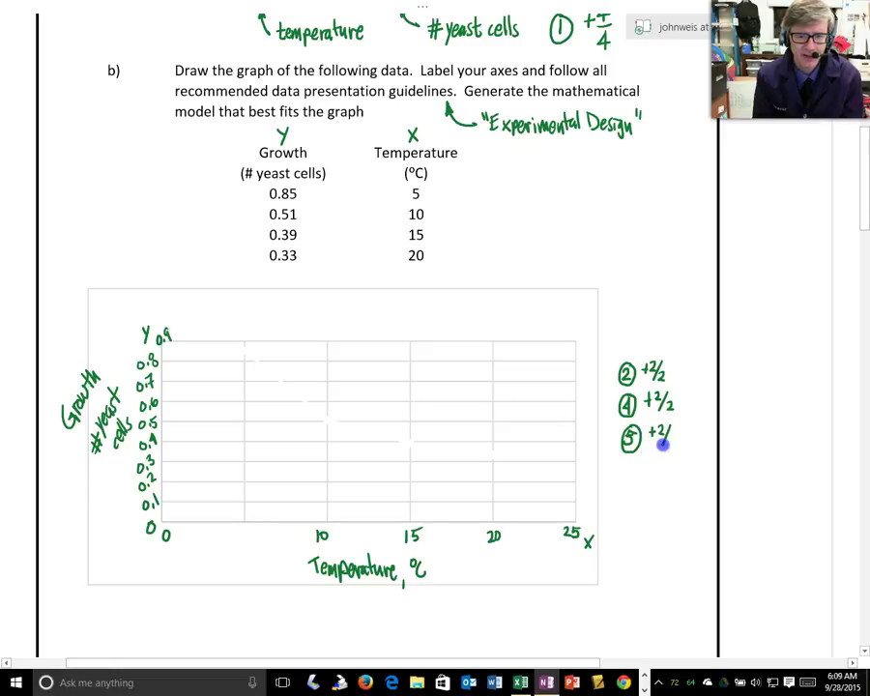
drag(667, 439, 671, 444)
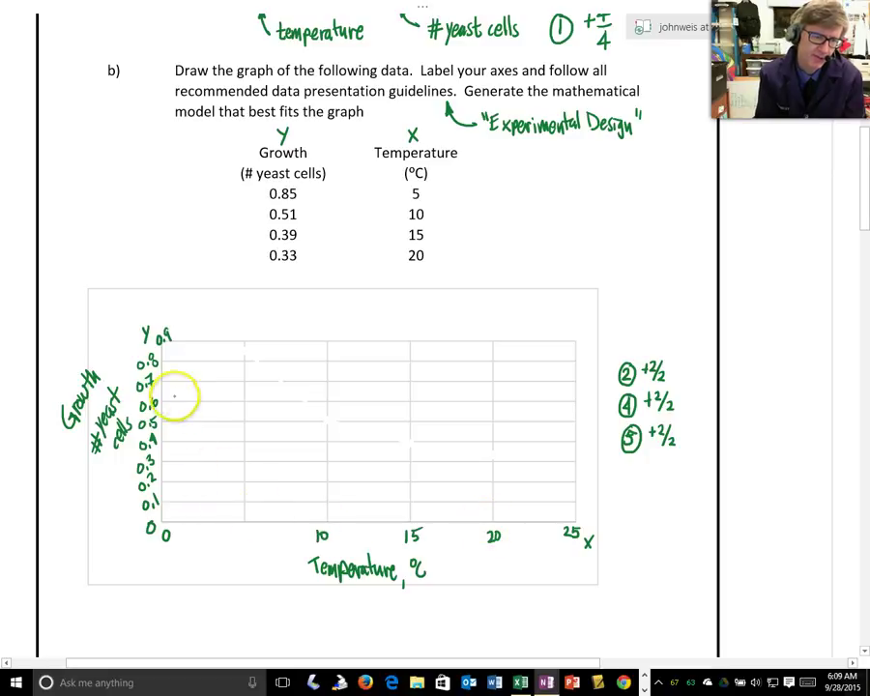
Write circled 3 and 6, each scored +2/2, at the graph's upper left.
click(74, 271)
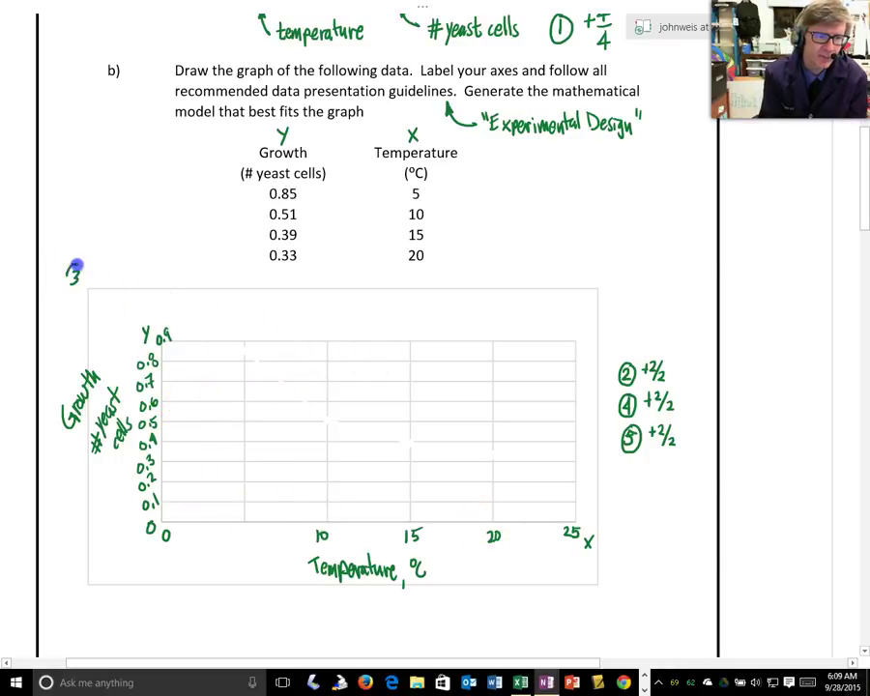
drag(83, 275, 75, 263)
mouse_move(76, 305)
mouse_down()
mouse_move(74, 316)
mouse_move(85, 306)
mouse_move(77, 297)
mouse_up()
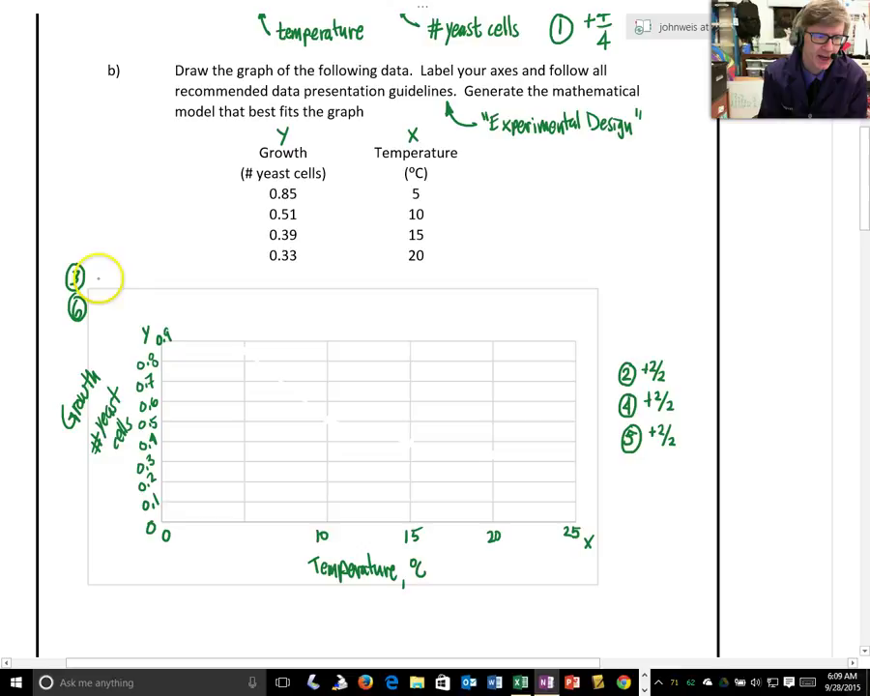
drag(96, 265, 96, 275)
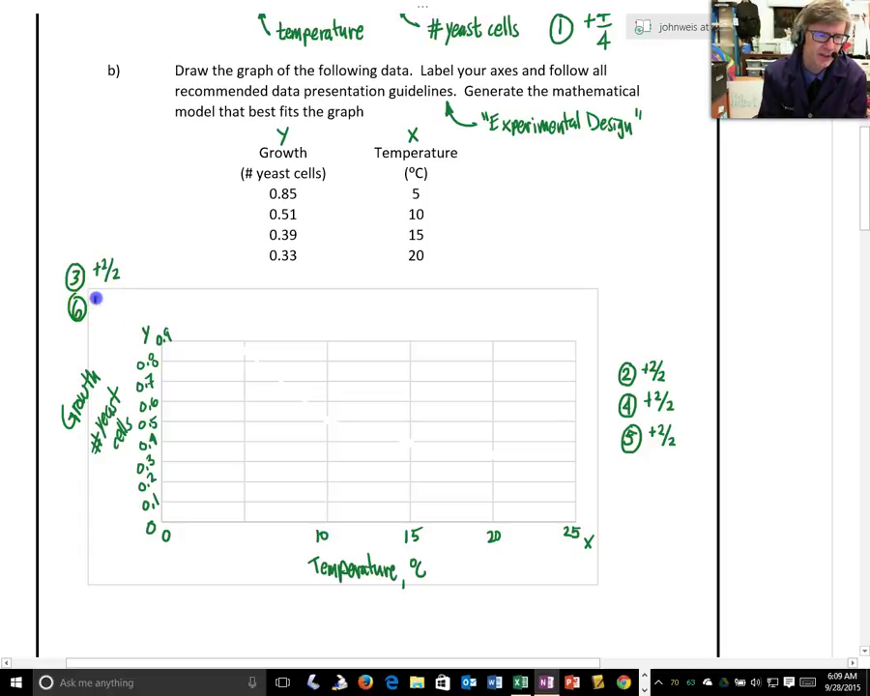
drag(103, 309, 111, 292)
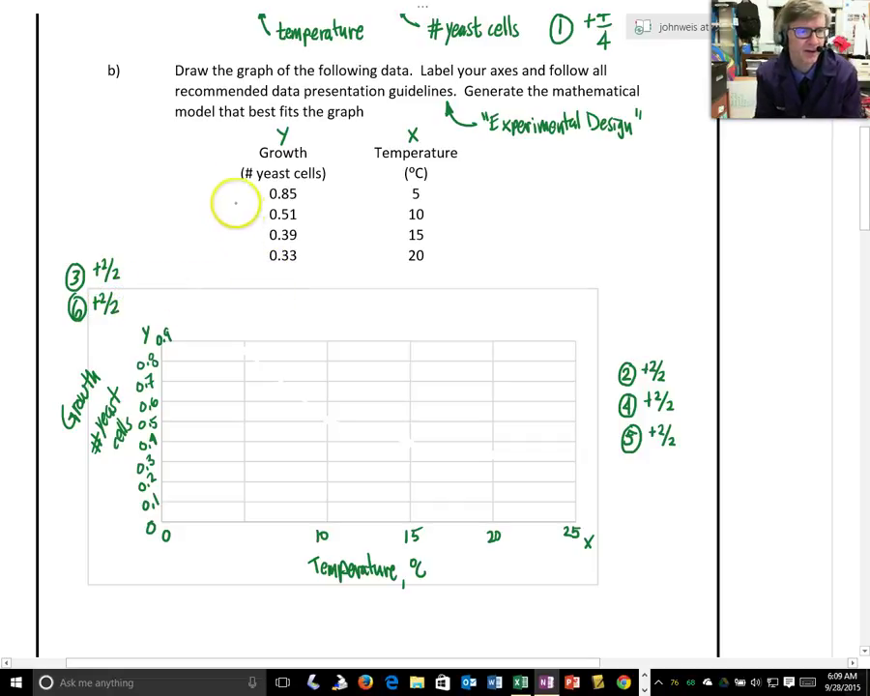
Switch the drawing pen to red.
mouse_move(178, 18)
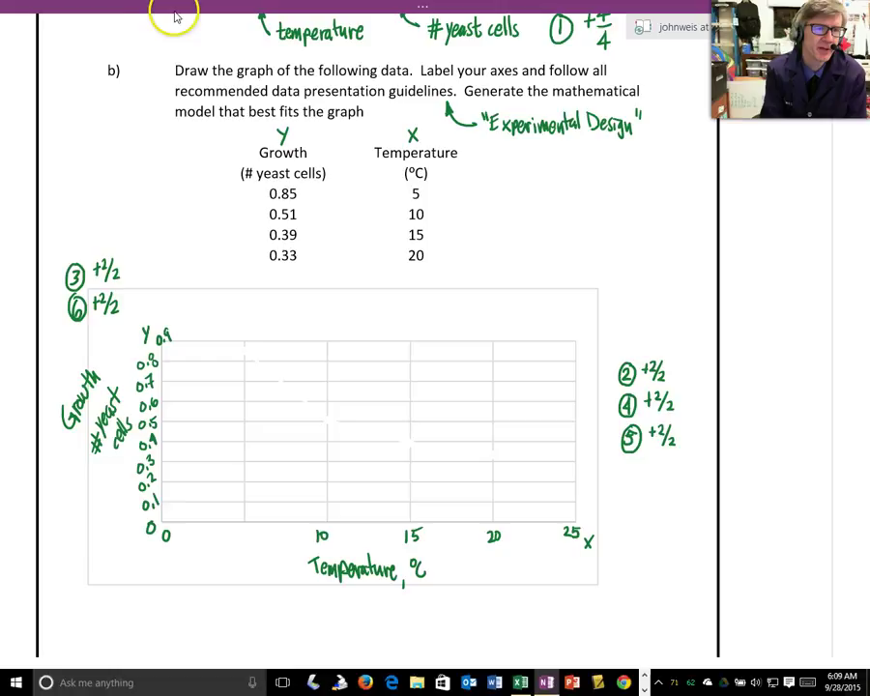
click(180, 7)
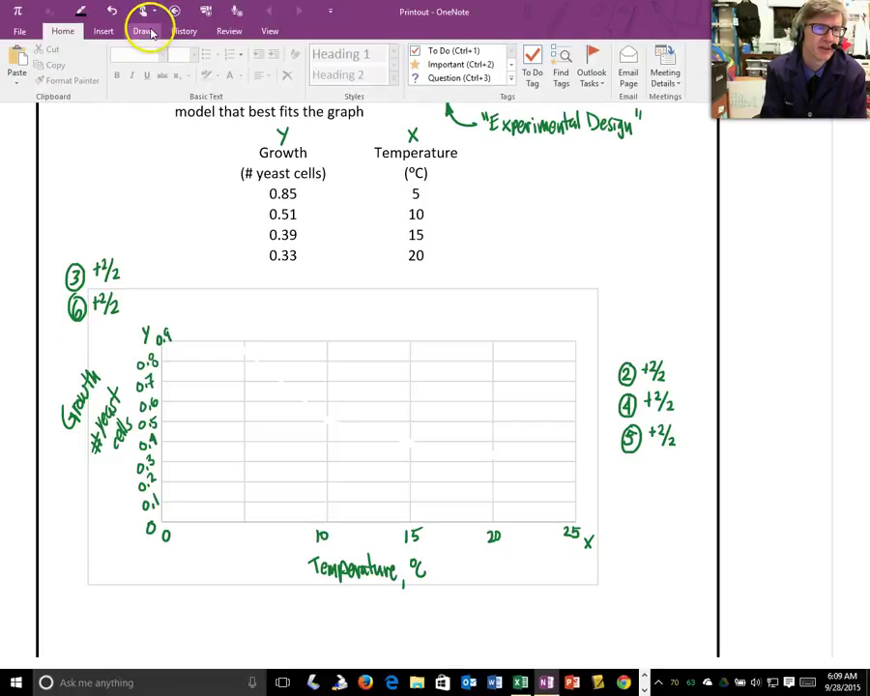
click(150, 32)
click(170, 60)
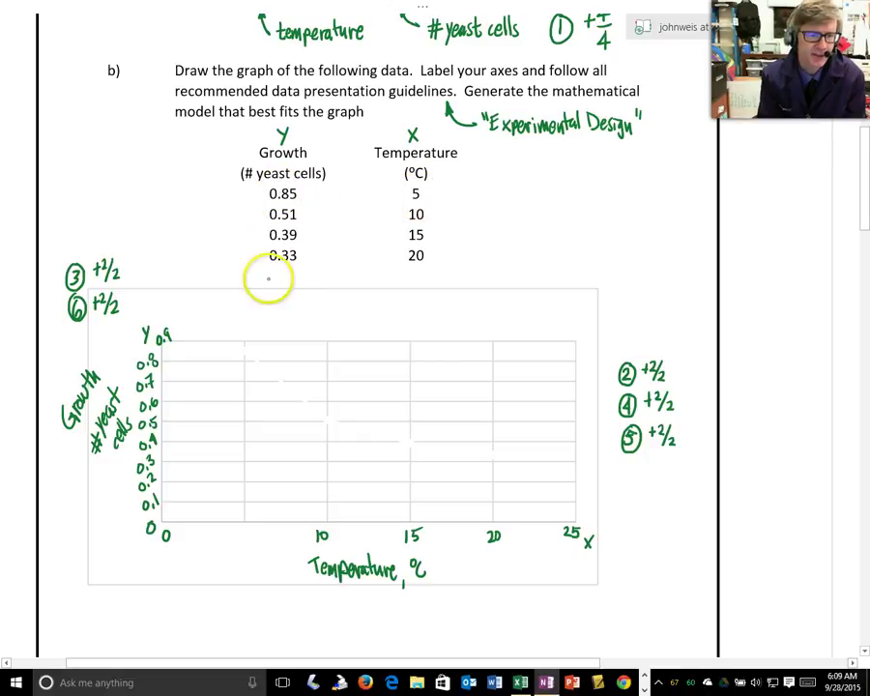
Plot the points (5, 0.85), (10, 0.51), (15, 0.39) and (20, 0.33) on the graph.
click(245, 350)
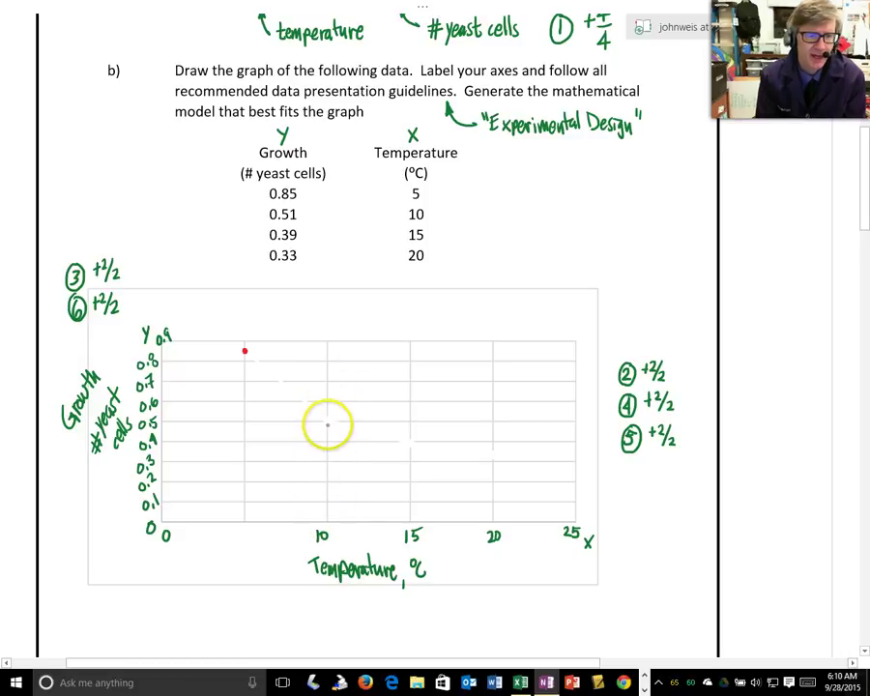
click(328, 416)
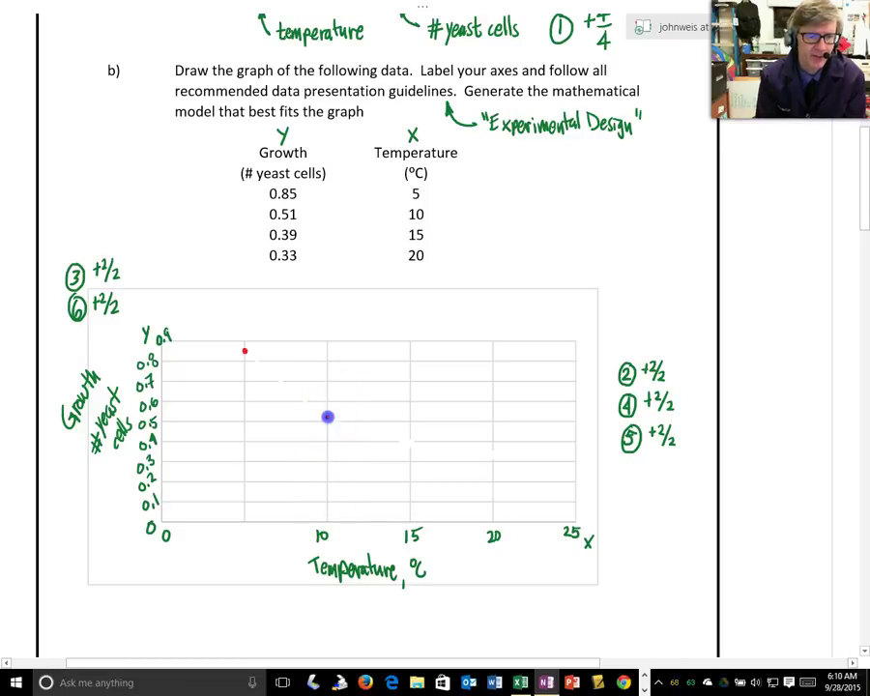
click(410, 444)
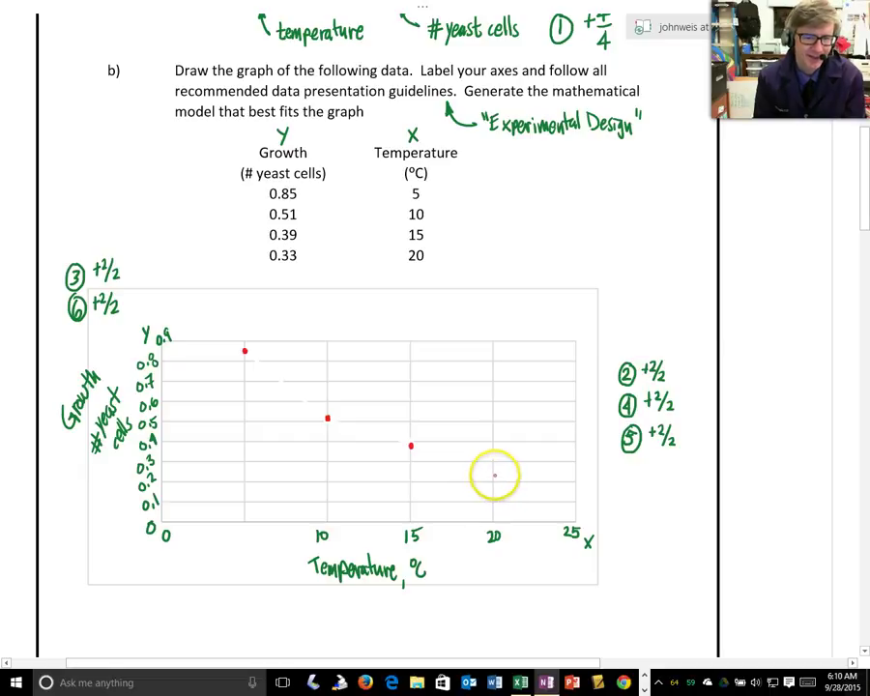
click(493, 457)
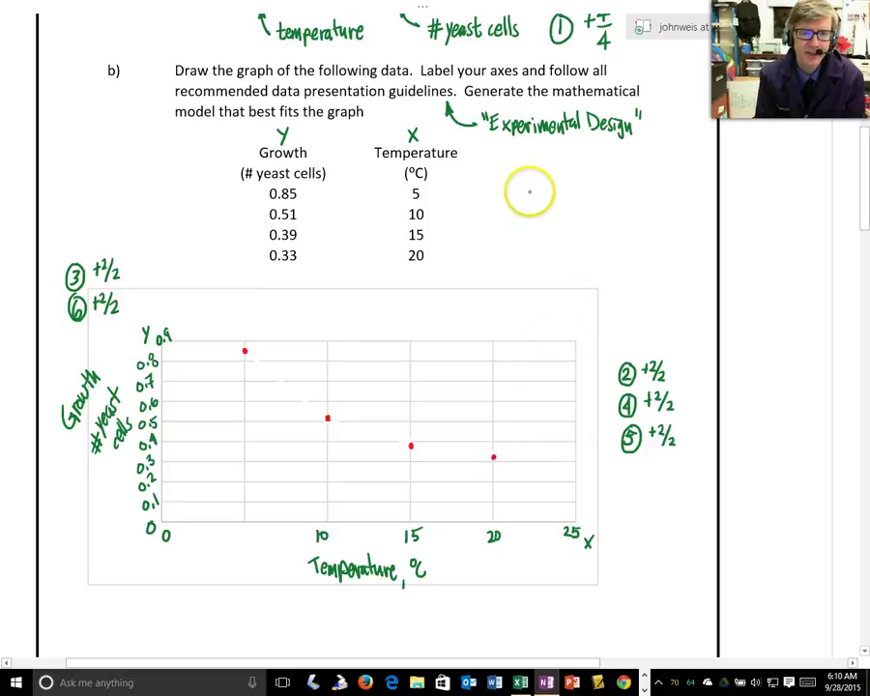
Write circled 7 scored +8/8, then circled 8 and 9 beside the table.
click(526, 191)
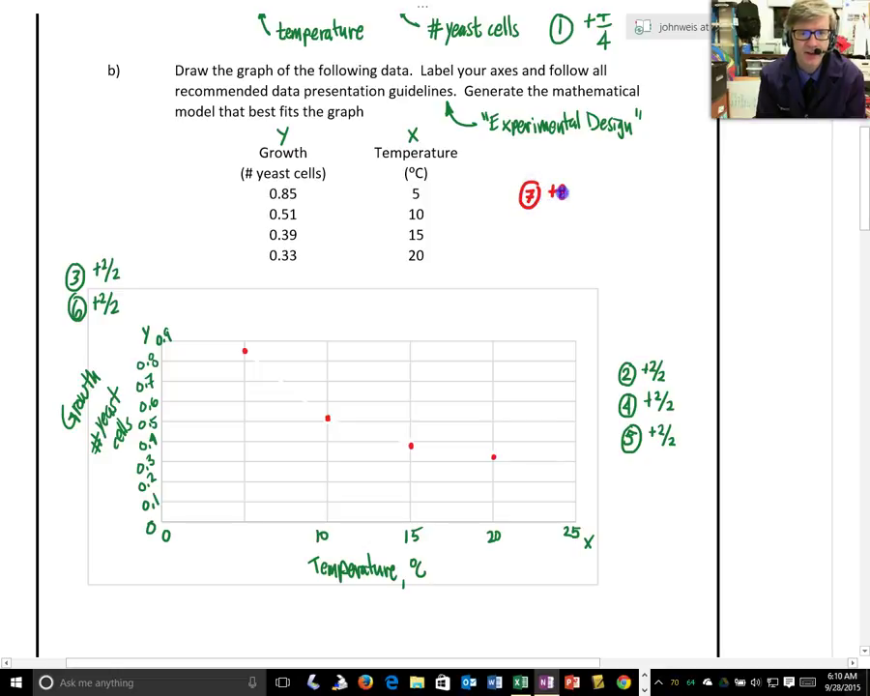
drag(577, 197, 578, 200)
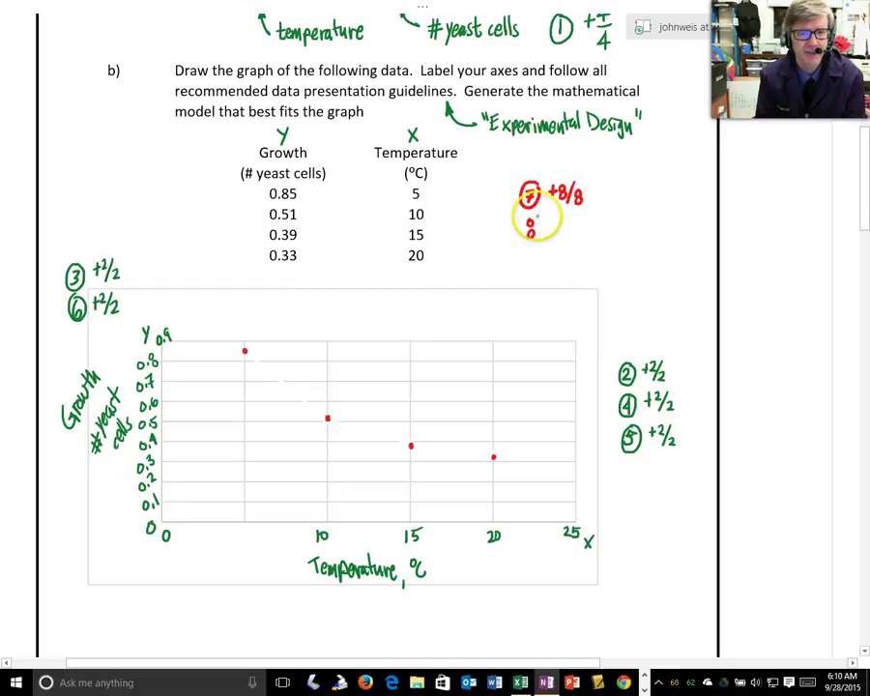
drag(538, 217, 527, 218)
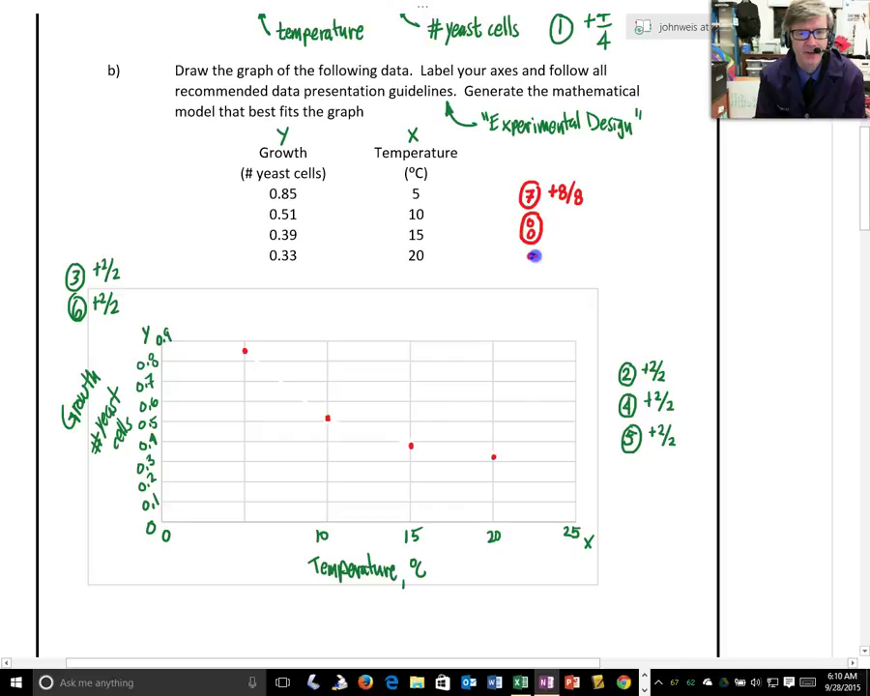
drag(532, 263, 537, 252)
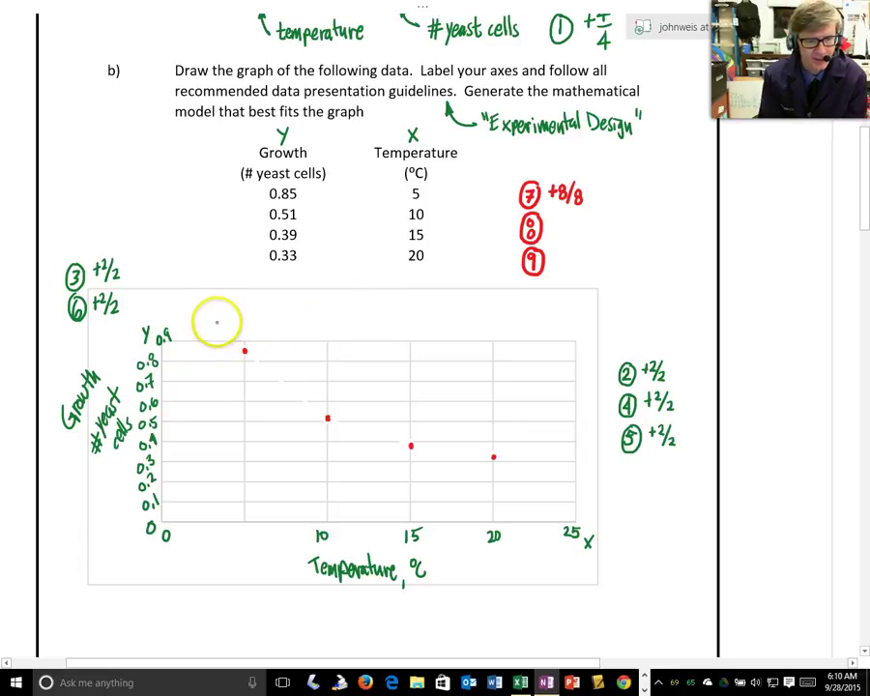
Circle the four plotted points, ending with the 20 °C point.
click(218, 320)
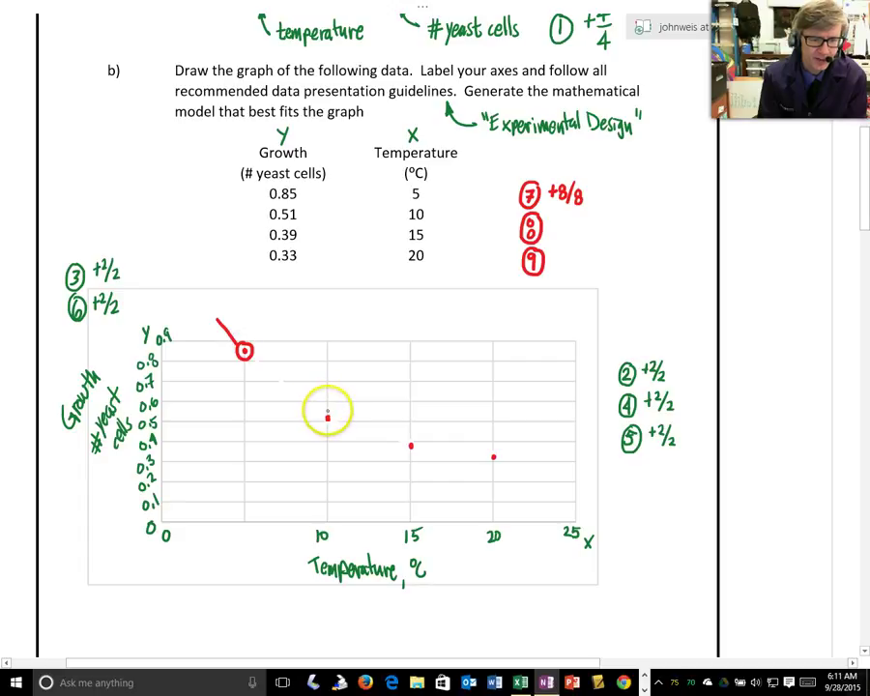
click(327, 411)
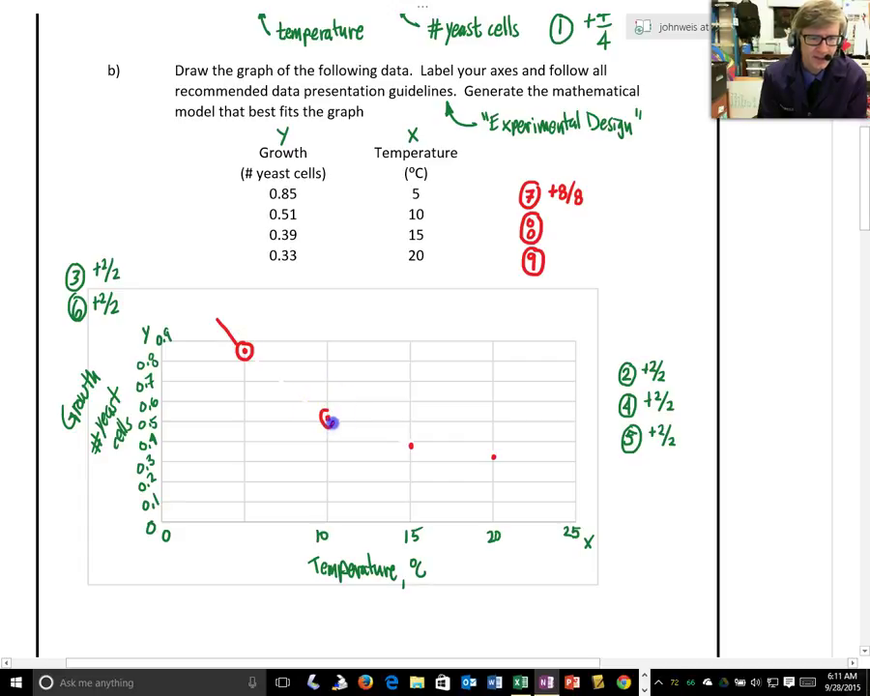
click(412, 438)
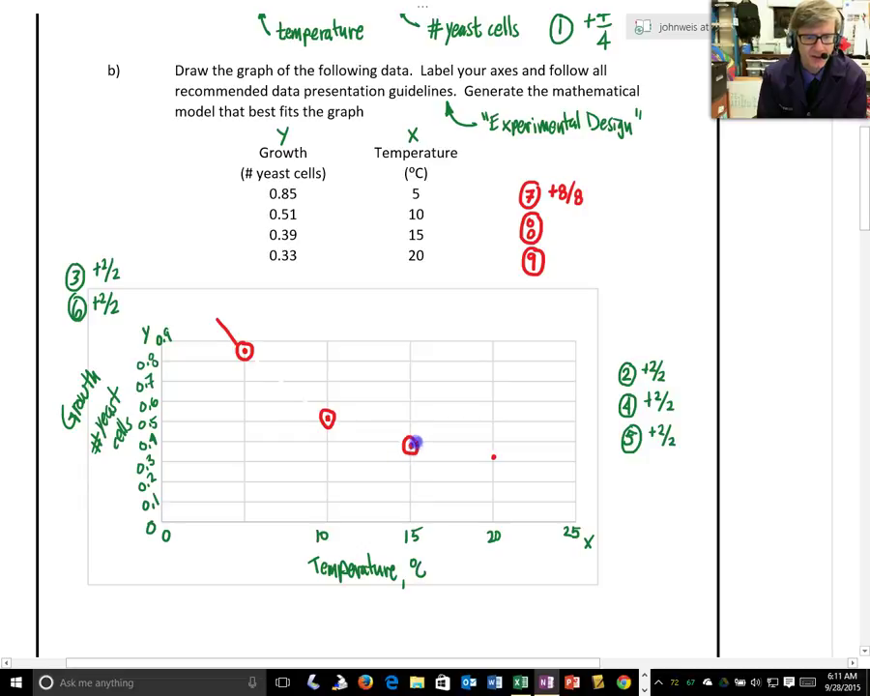
click(493, 451)
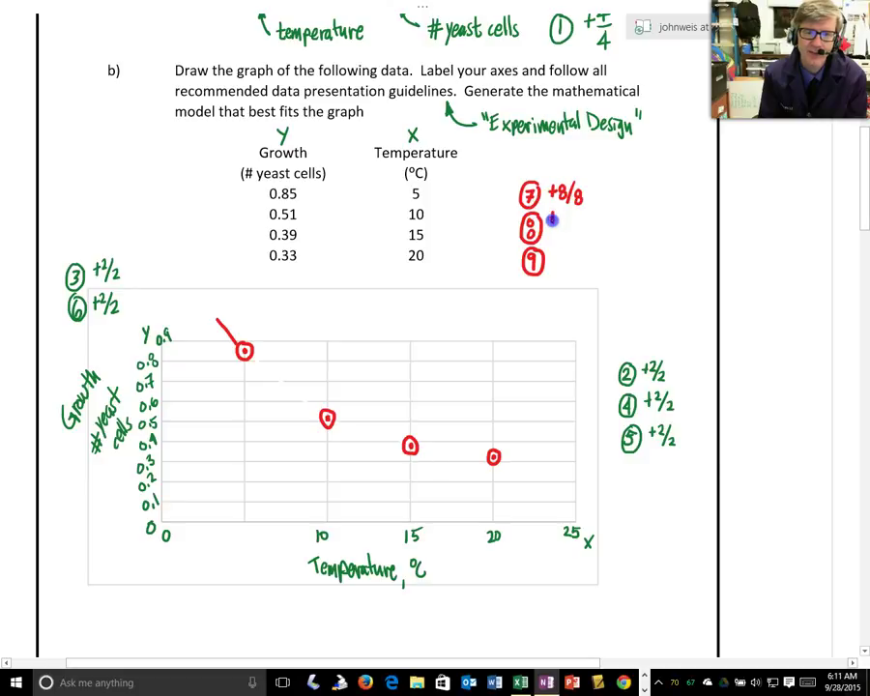
Score question 8 +4/4, sketch the red trend curve, and score question 9 +5/5.
mouse_move(554, 212)
mouse_down()
mouse_move(568, 236)
mouse_move(579, 235)
mouse_up()
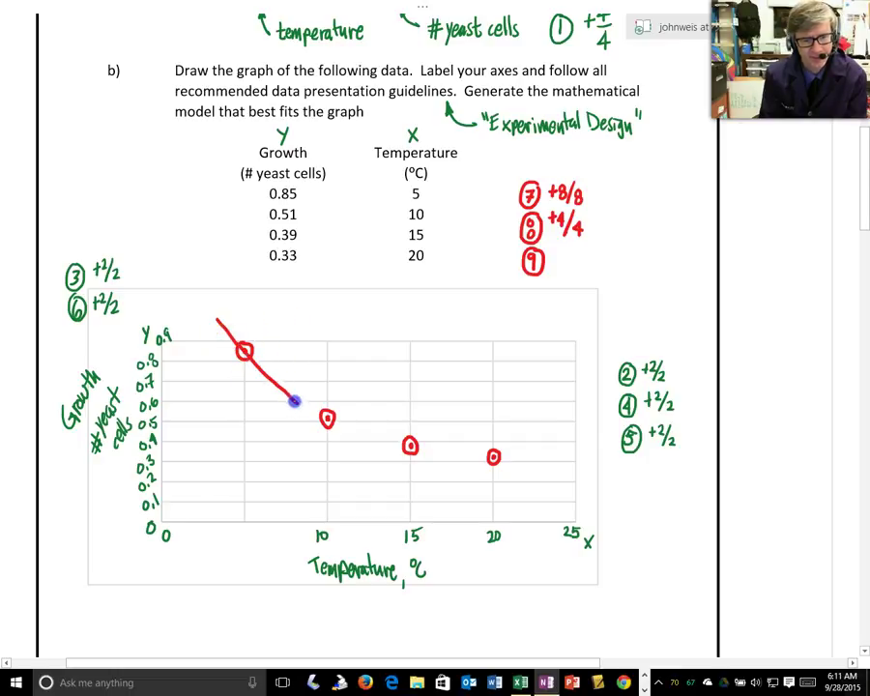
drag(341, 423, 367, 434)
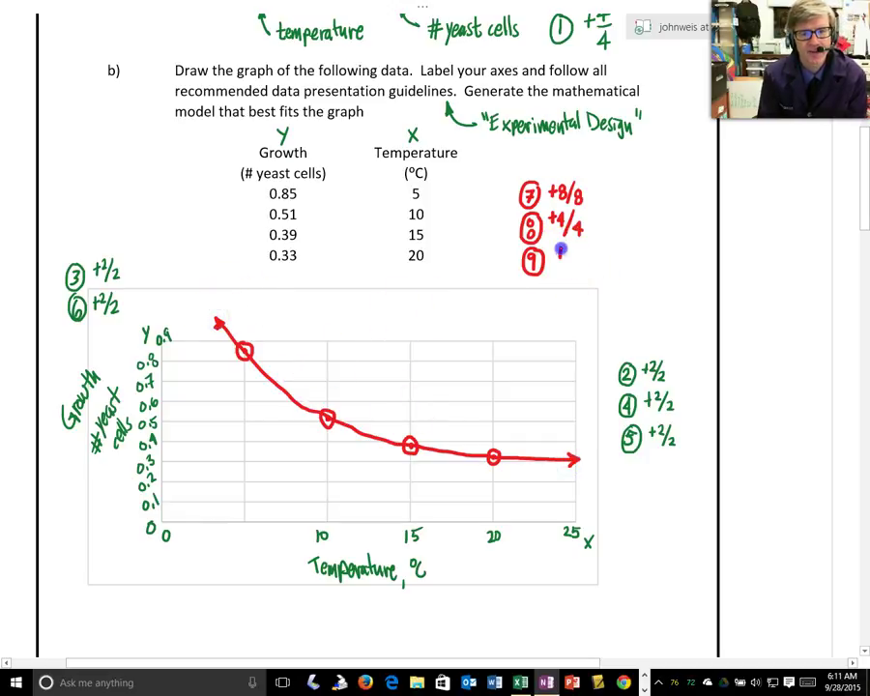
drag(586, 249, 580, 269)
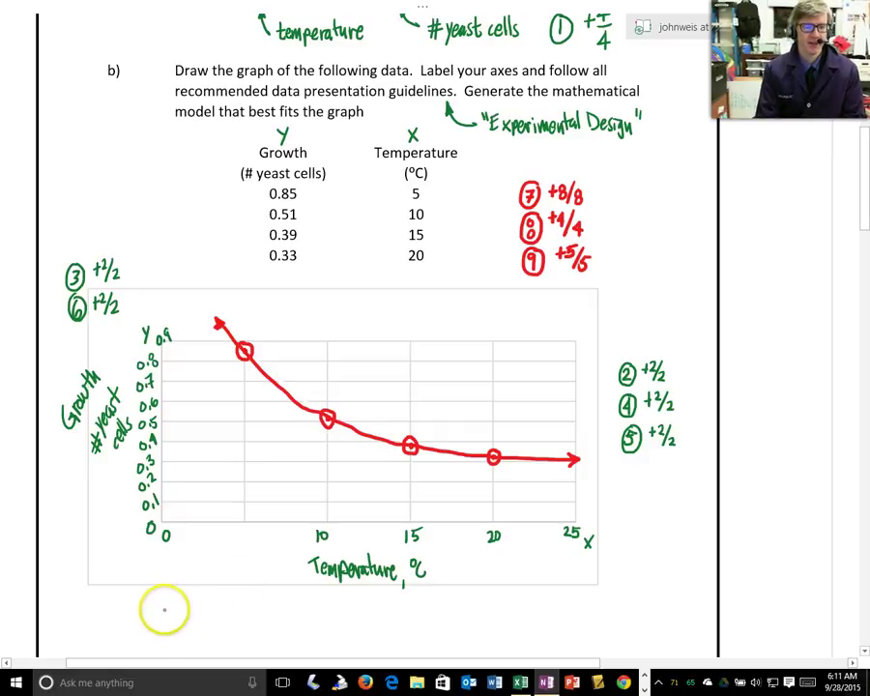
Write 'Is This Linear? No' below the graph.
mouse_move(150, 605)
mouse_down()
mouse_move(150, 625)
mouse_move(198, 624)
mouse_move(207, 605)
mouse_move(216, 624)
mouse_up()
mouse_move(226, 610)
mouse_down()
mouse_move(221, 623)
mouse_move(259, 617)
mouse_move(267, 625)
mouse_up()
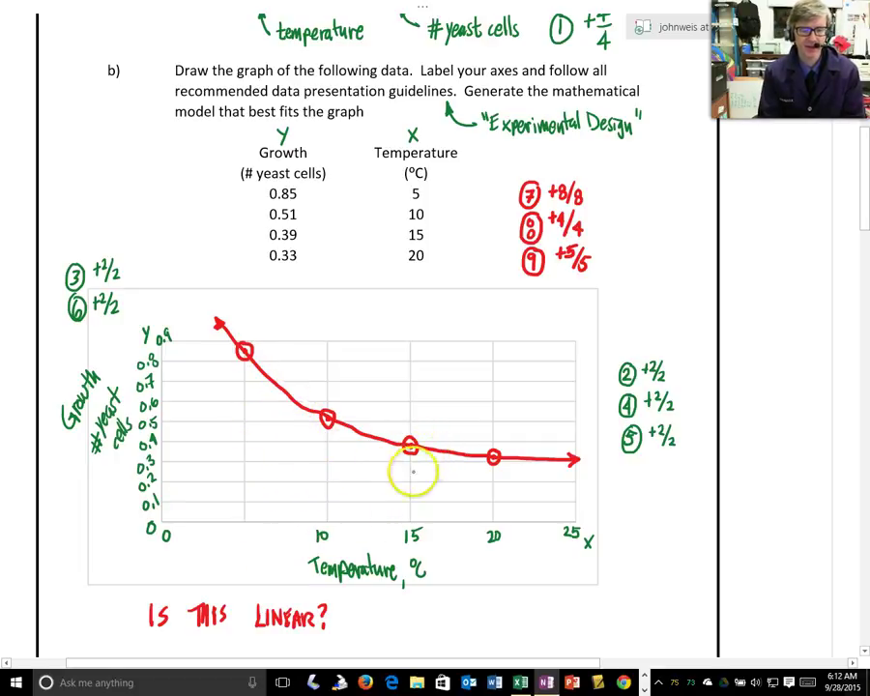
mouse_move(356, 609)
mouse_down()
mouse_move(368, 626)
mouse_move(379, 609)
mouse_up()
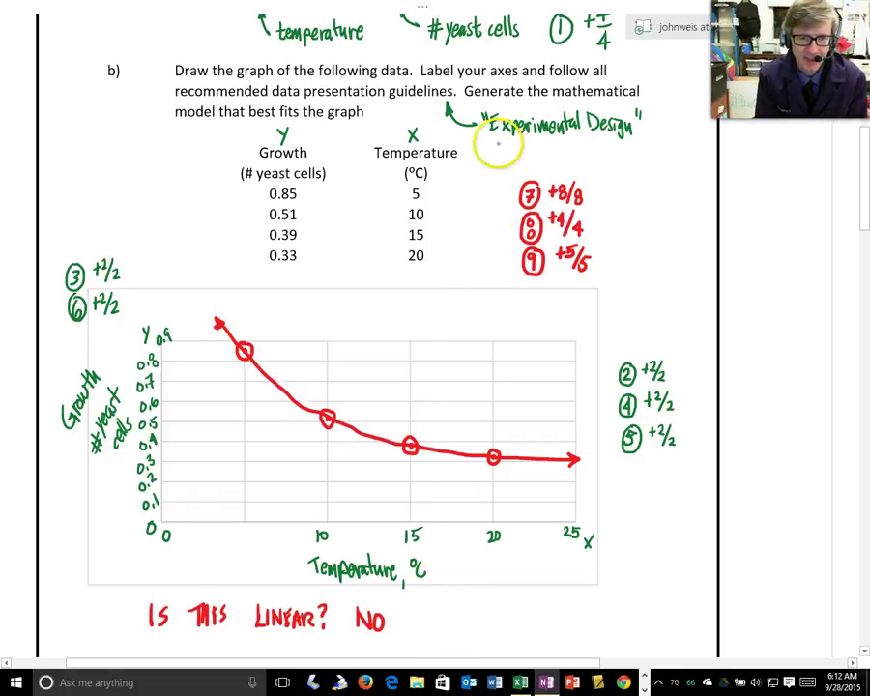
Underline Experimental Design in red and write the model y = 1/x(m) + b beside a sketched curve.
drag(491, 142, 626, 141)
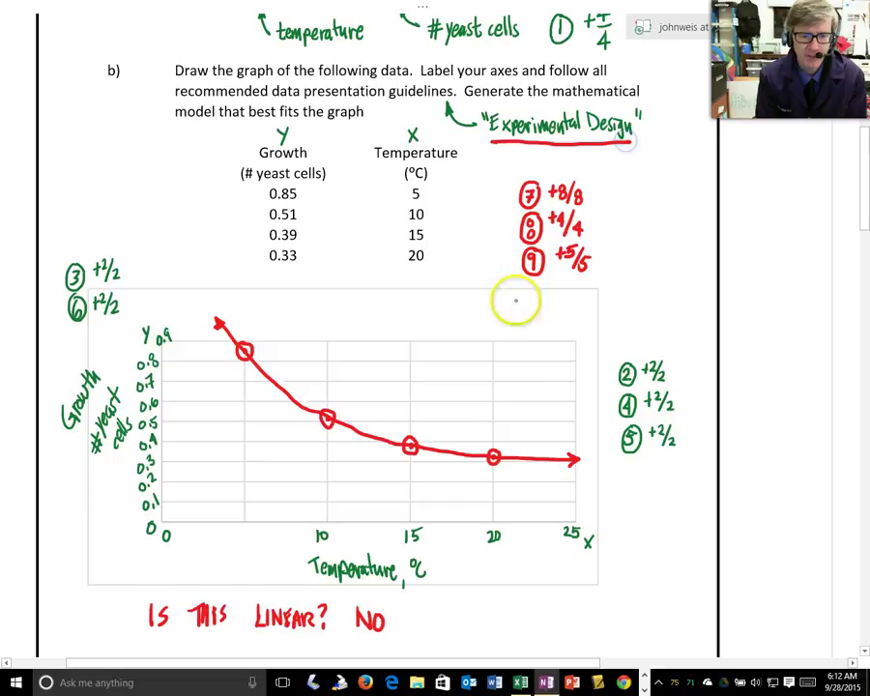
mouse_move(467, 597)
mouse_down()
mouse_move(467, 640)
mouse_move(498, 632)
mouse_move(497, 617)
mouse_move(519, 626)
mouse_move(553, 607)
mouse_move(560, 628)
mouse_move(600, 614)
mouse_up()
mouse_move(590, 618)
mouse_down()
mouse_move(598, 629)
mouse_move(637, 619)
mouse_up()
drag(631, 610, 658, 613)
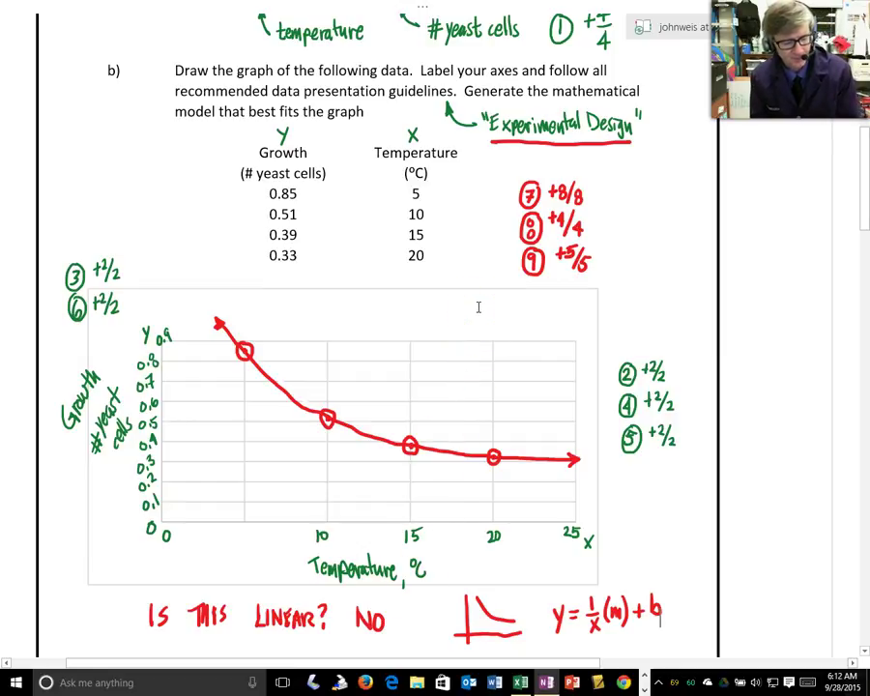
key(alt+Tab)
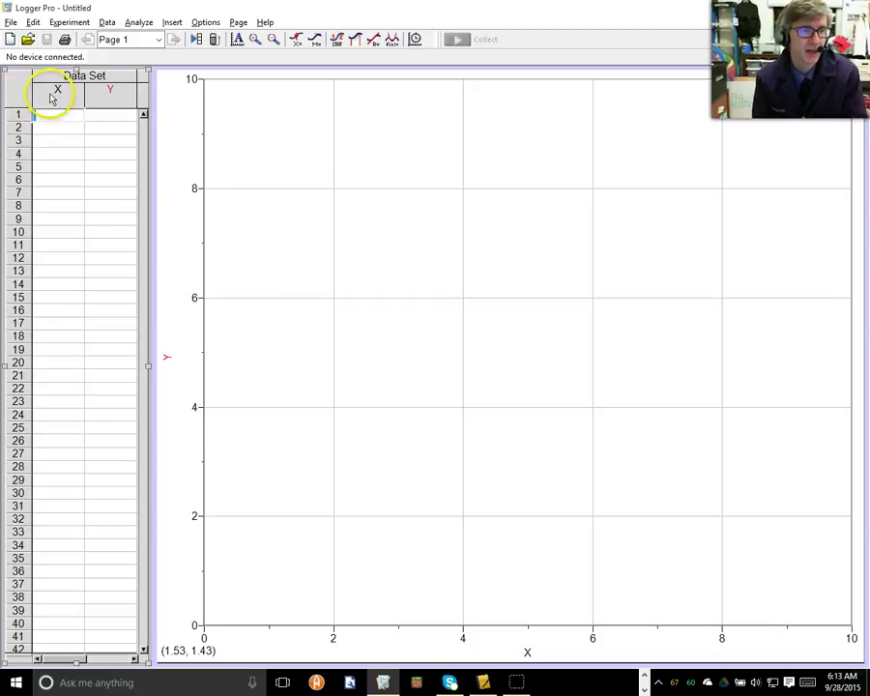
Define the first column as Temperature, short name T, units °C.
double_click(55, 91)
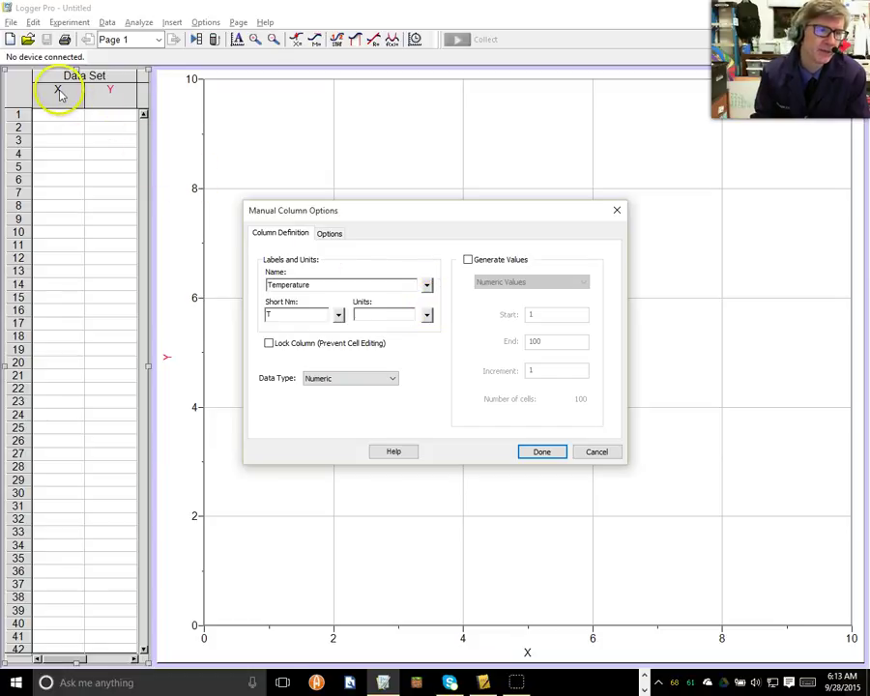
click(425, 316)
click(447, 318)
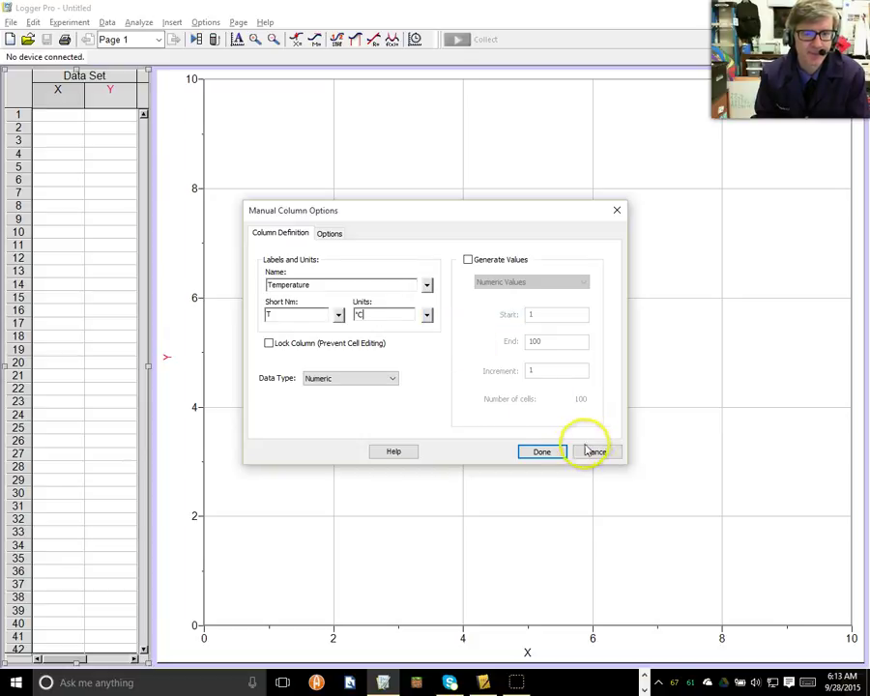
click(539, 452)
Define the second column as Growth, short name G, units # of yeast cells.
double_click(109, 88)
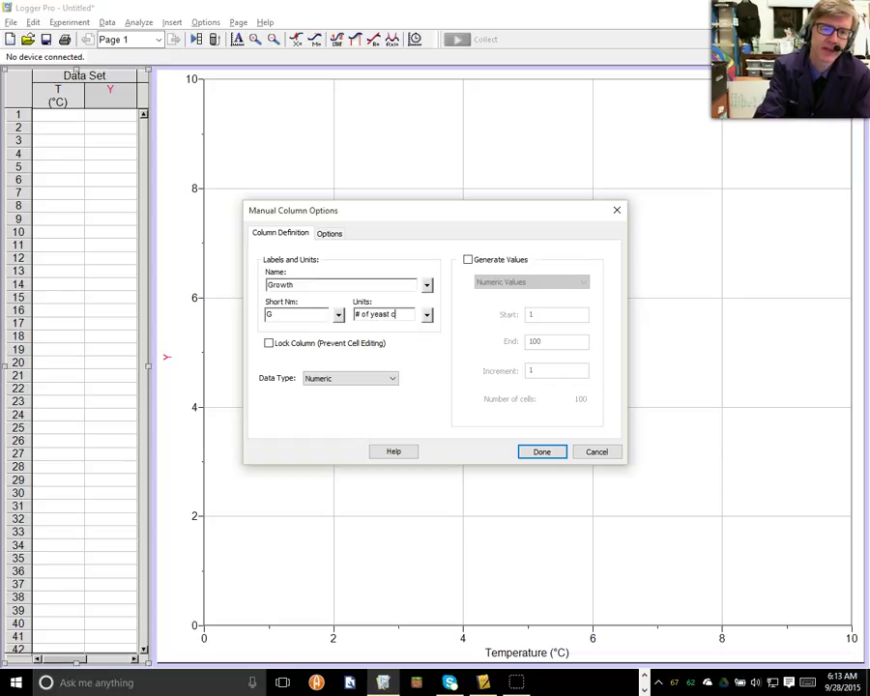
click(531, 453)
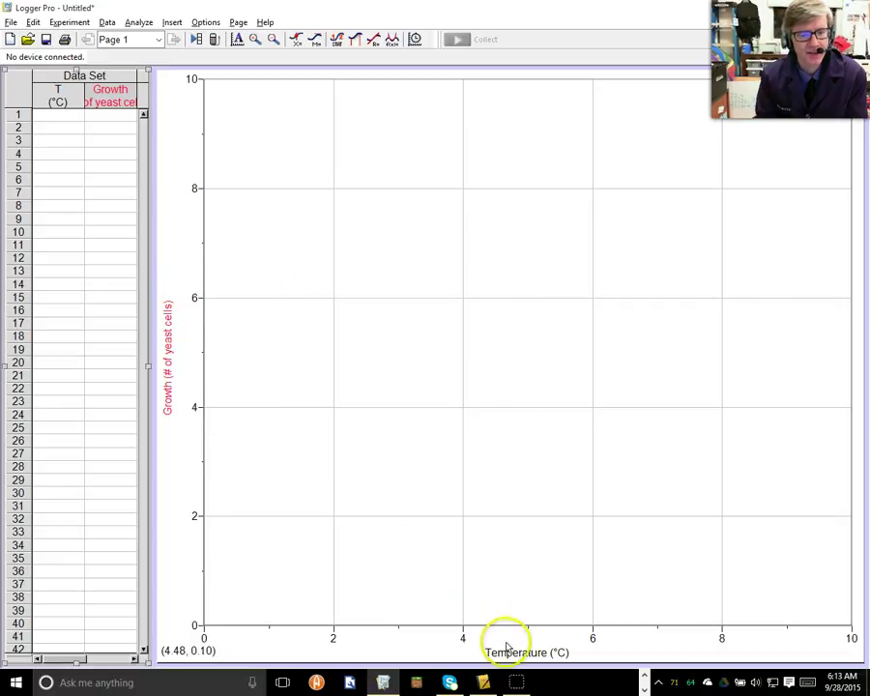
click(53, 115)
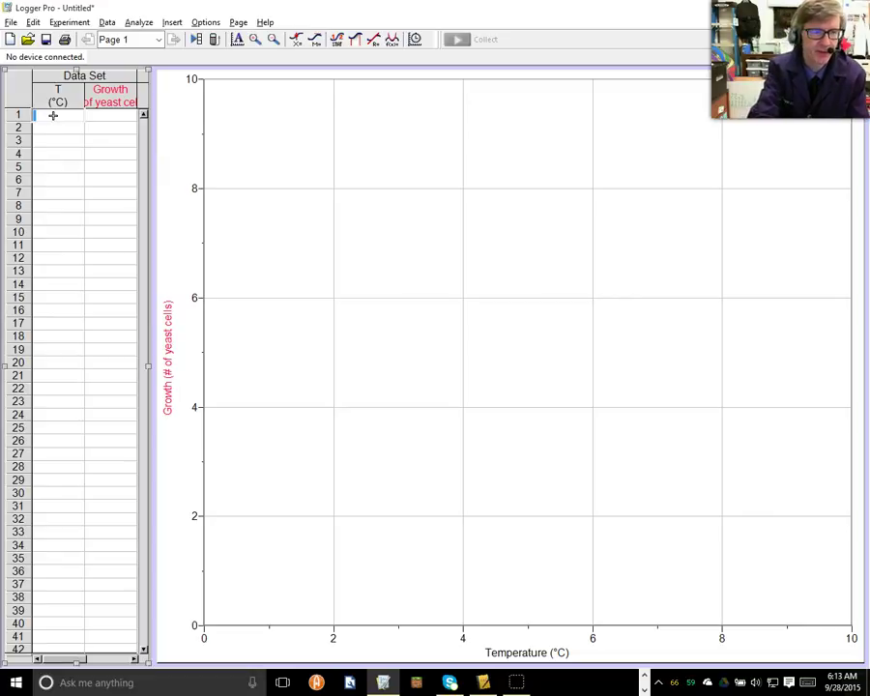
Enter temperatures 5, 10, 15 and 20 in the first column.
text(5)
key(Return)
text(10)
key(Return)
text(15)
key(Return)
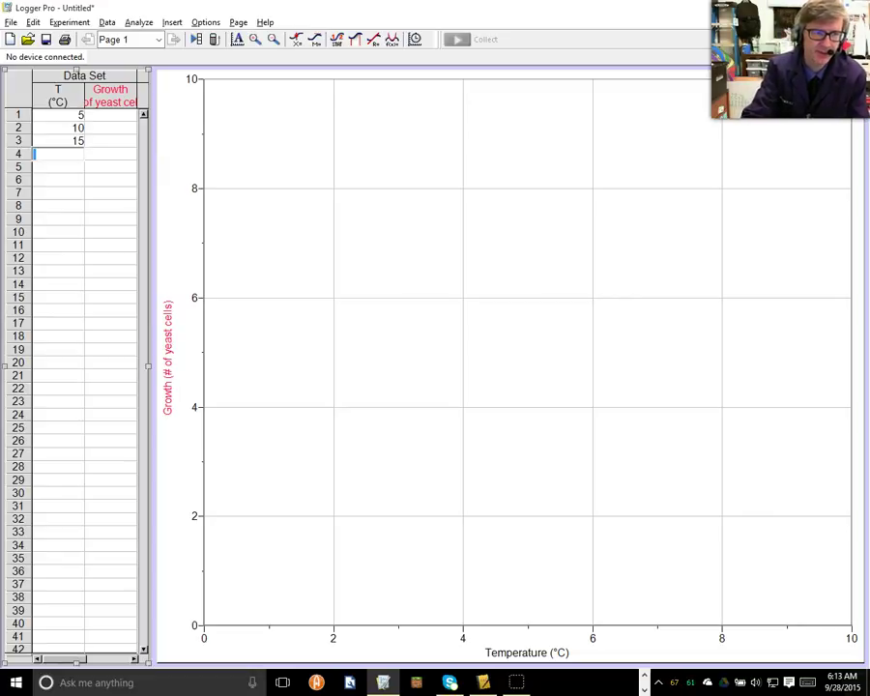
text(20)
key(Return)
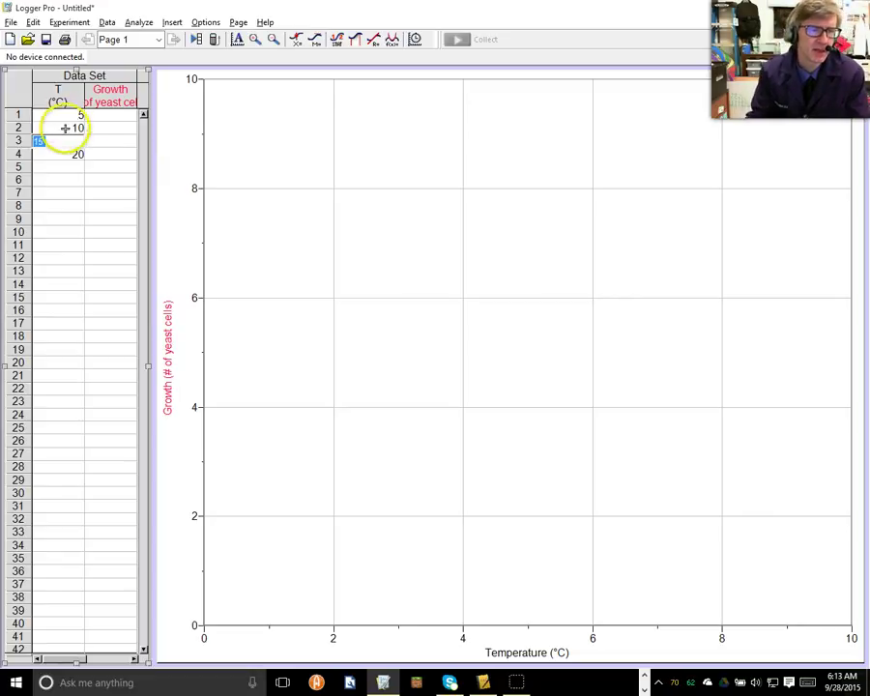
Enter growth values 0.85, 0.51, 0.39 and 0.33 so the graph plots all four points.
click(116, 120)
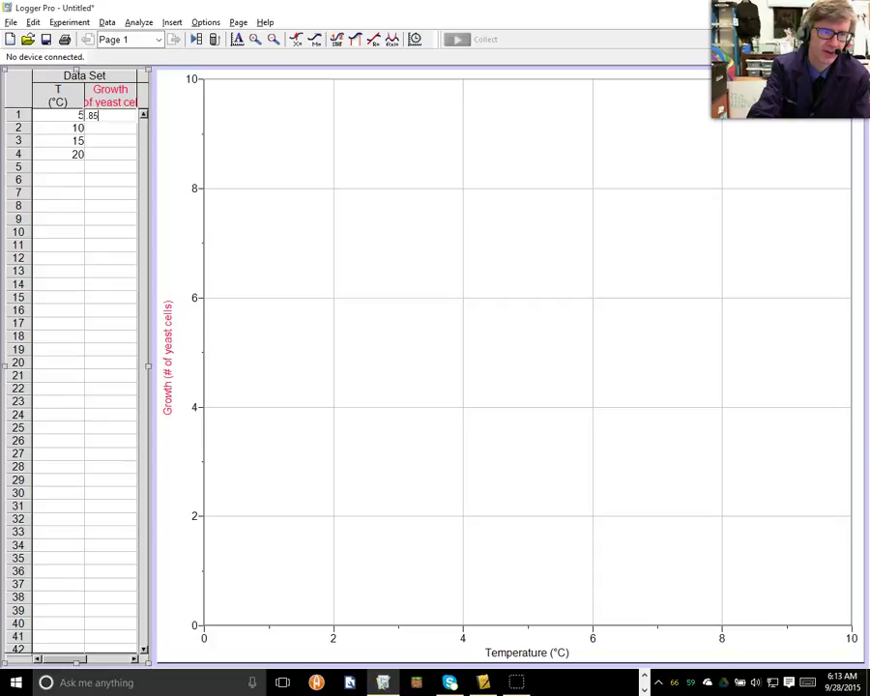
key(Return)
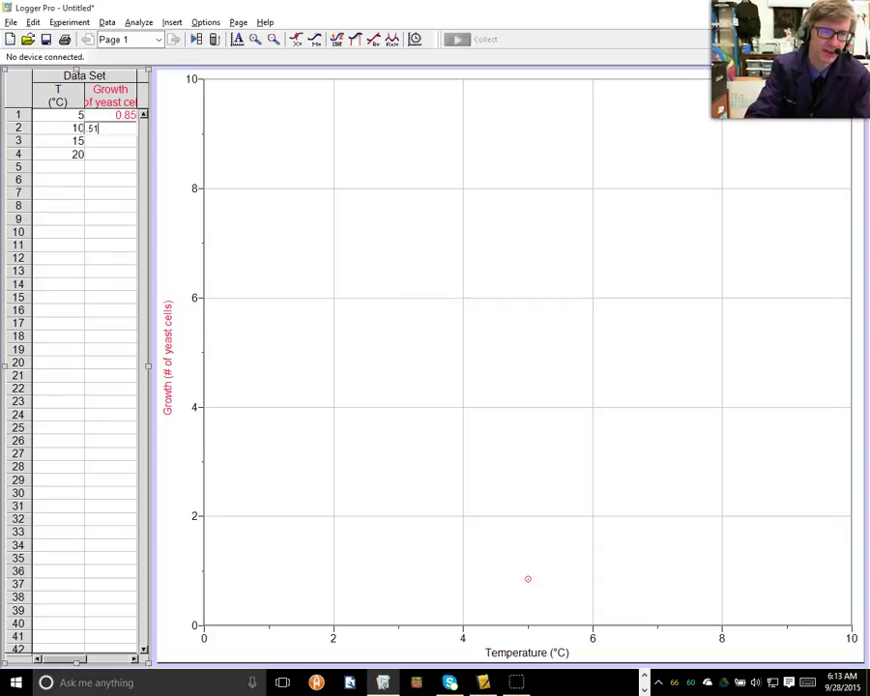
text(.51)
key(Return)
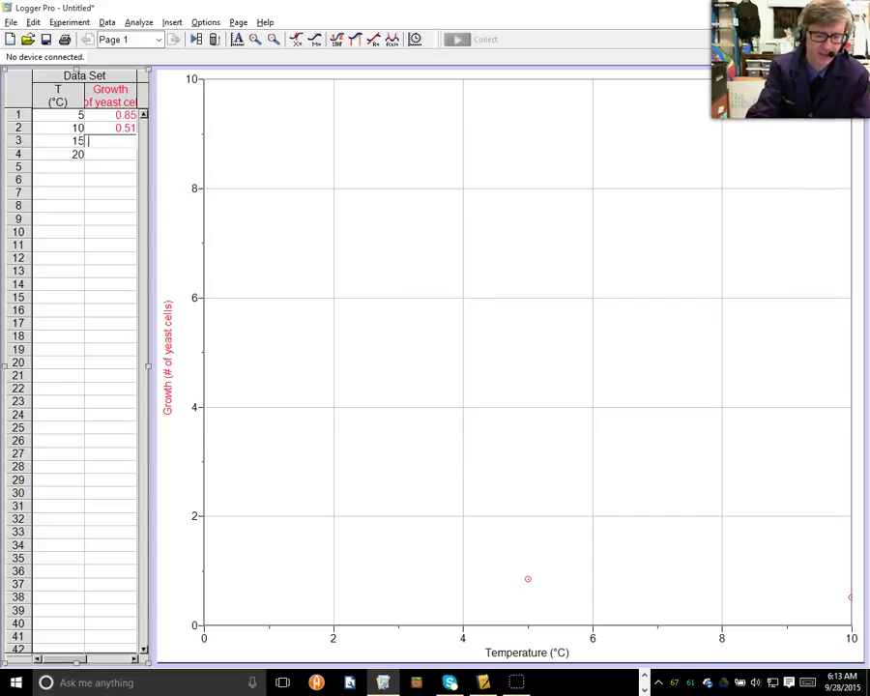
key(Return)
text(.33)
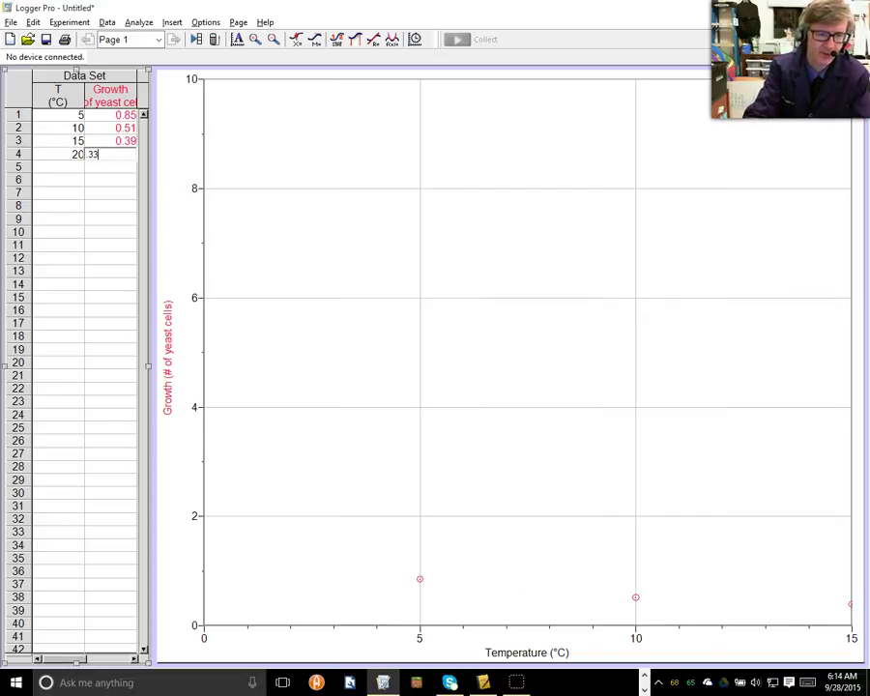
key(Return)
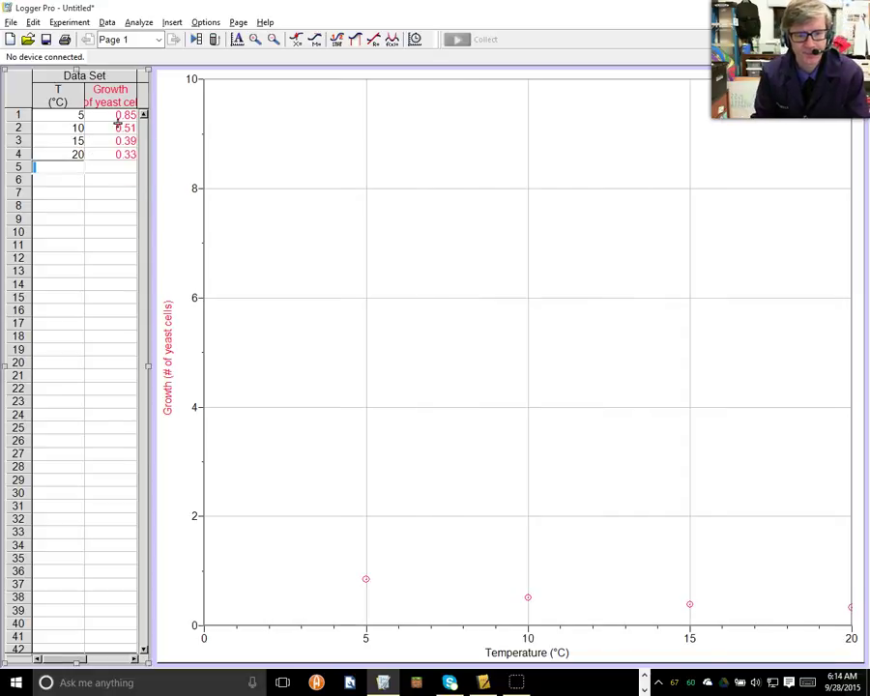
click(234, 326)
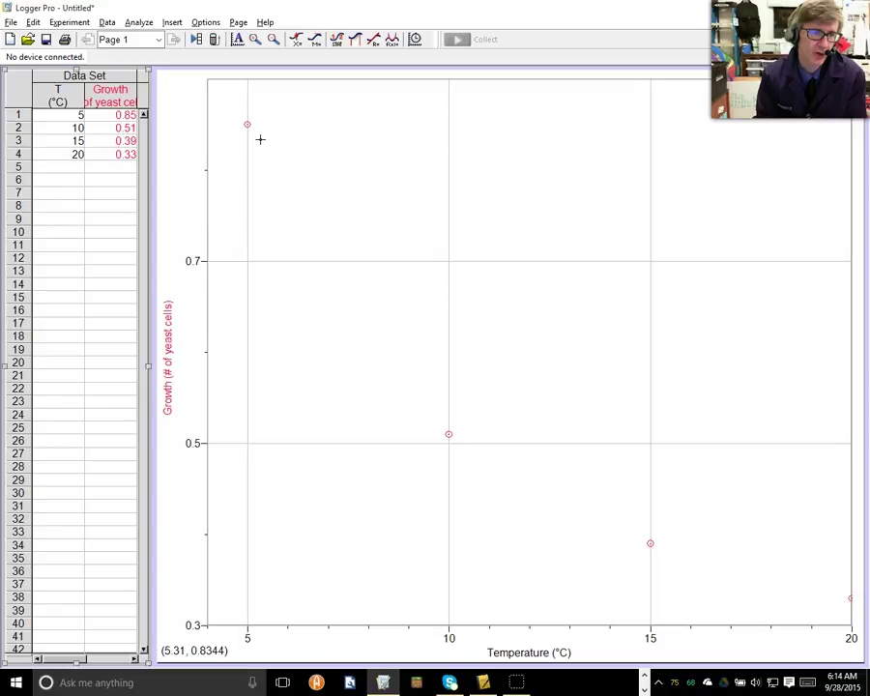
Create a new calculated column with units 1/°C and formula 1/"Temperature".
click(87, 24)
mouse_move(103, 28)
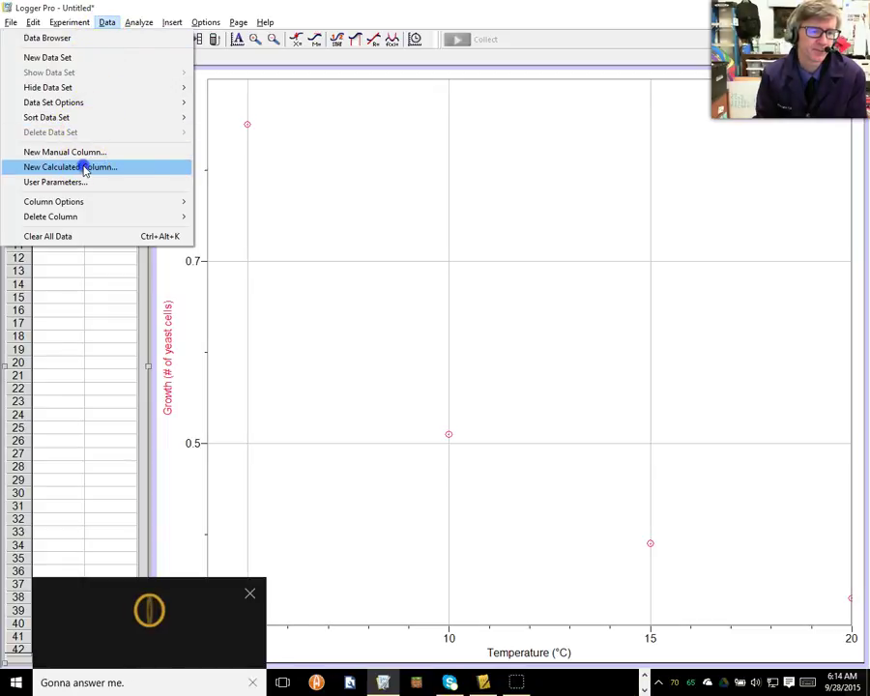
click(84, 167)
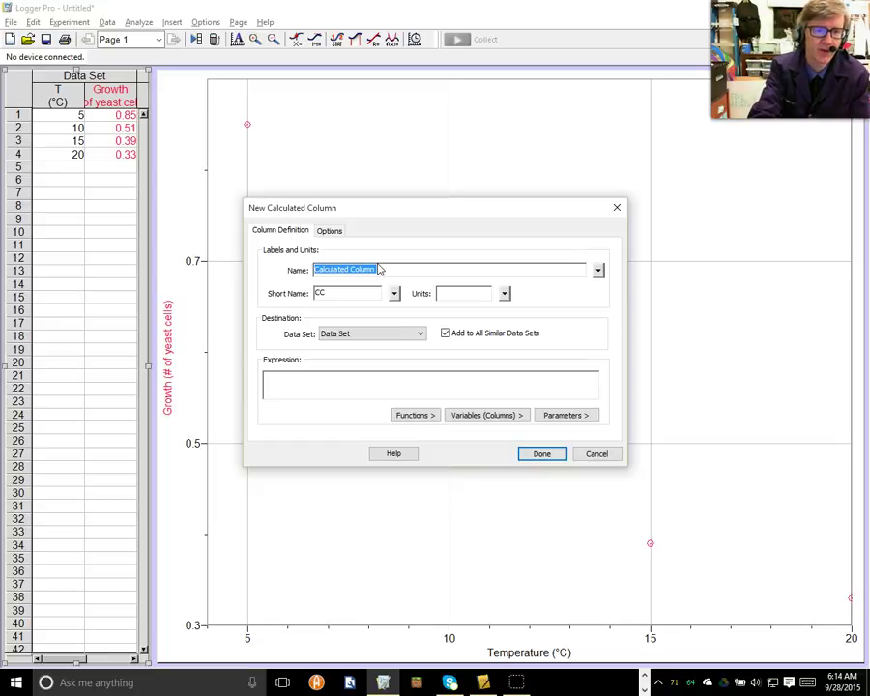
text(1/)
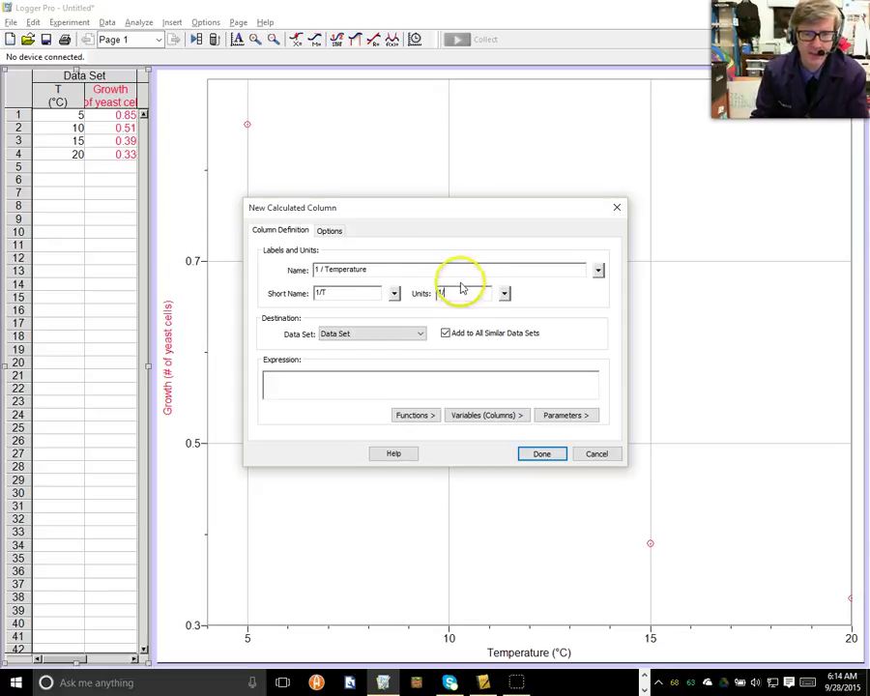
click(503, 292)
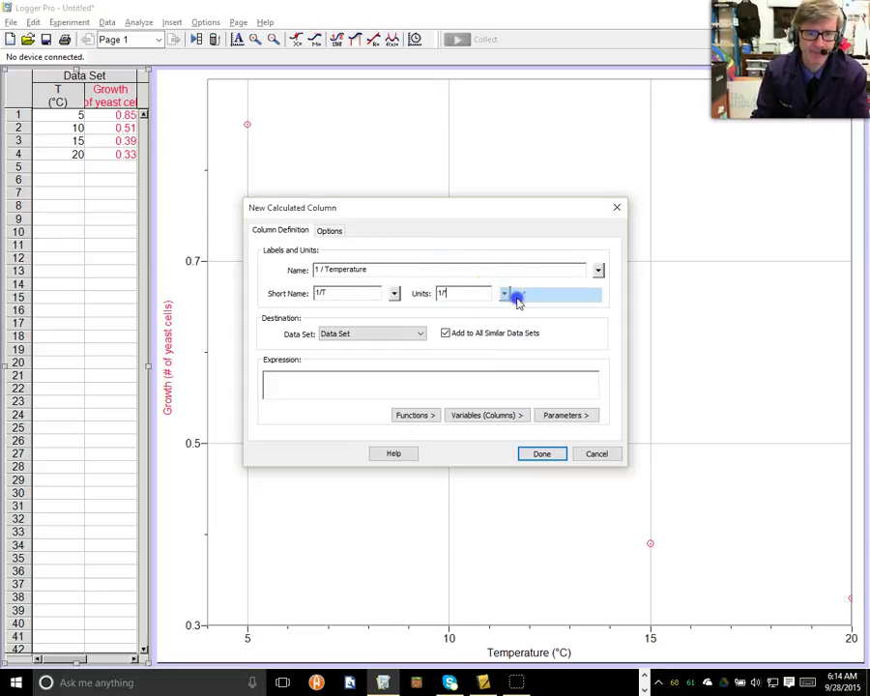
click(515, 295)
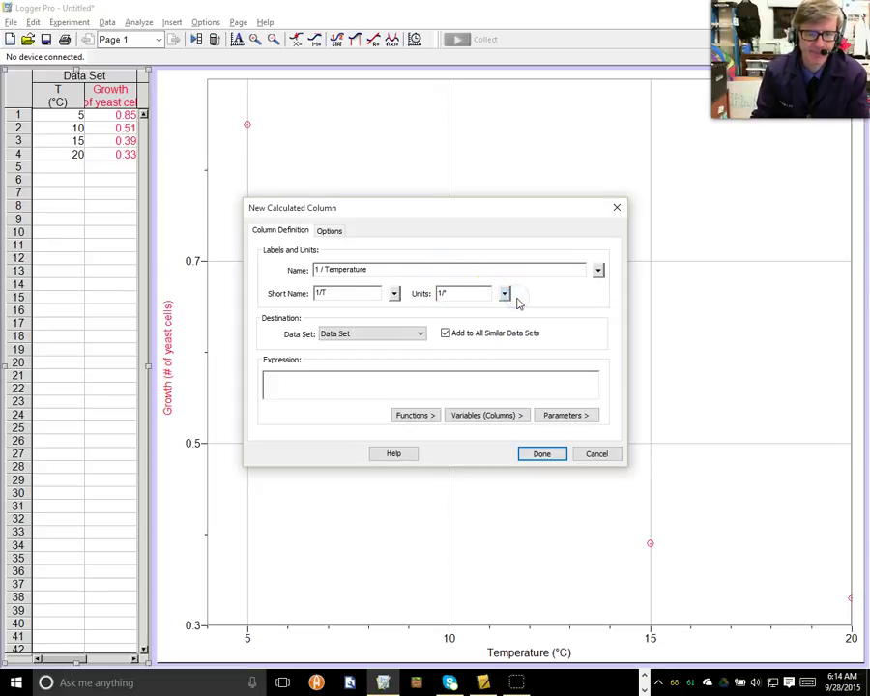
click(473, 382)
click(449, 415)
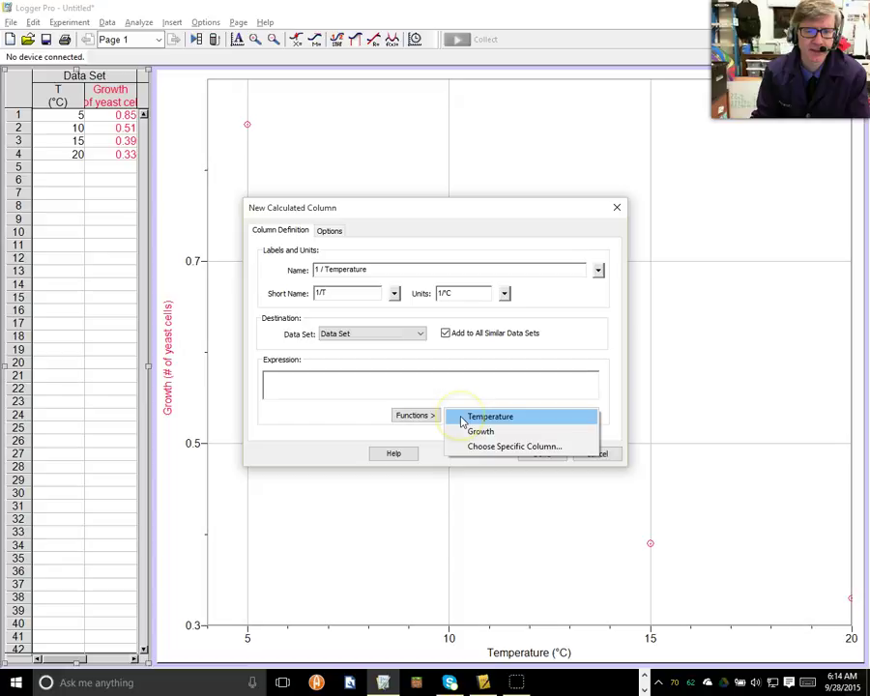
click(462, 417)
text(1/"Temperature)
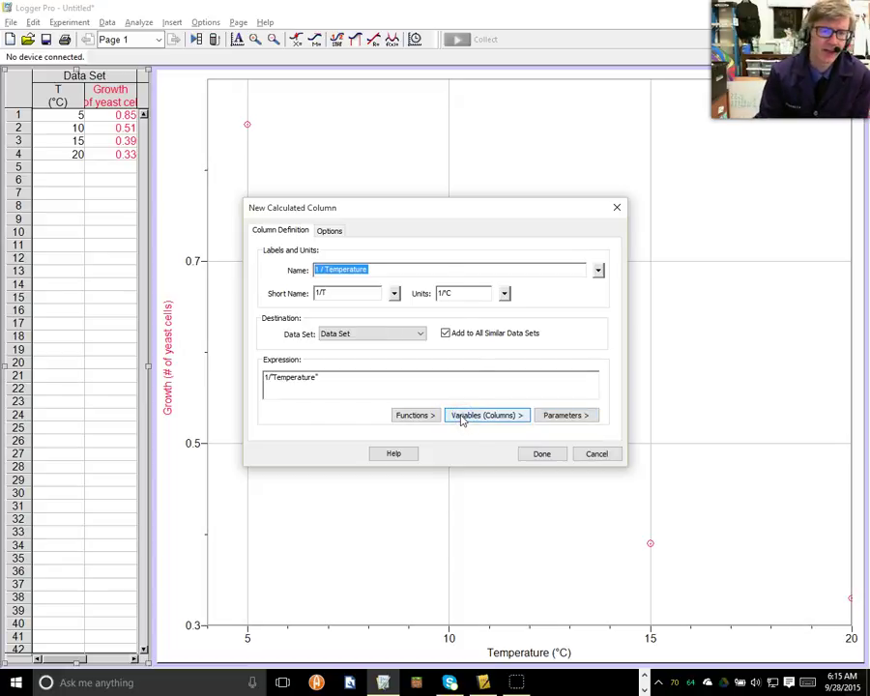
Review the 1/Temperature name, 1/T short name, formula and 1/°C units, then create the column.
click(408, 211)
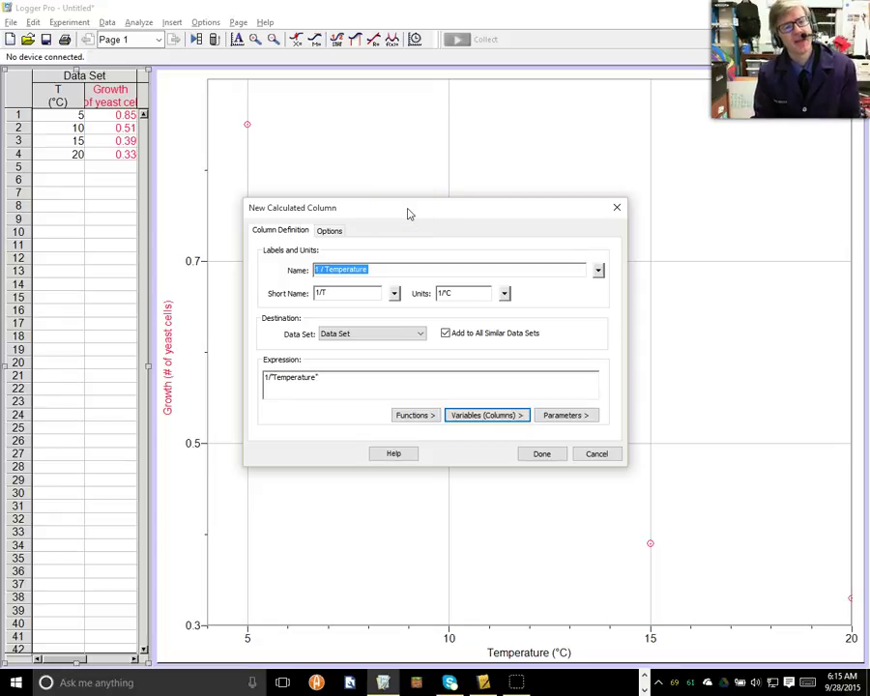
click(387, 268)
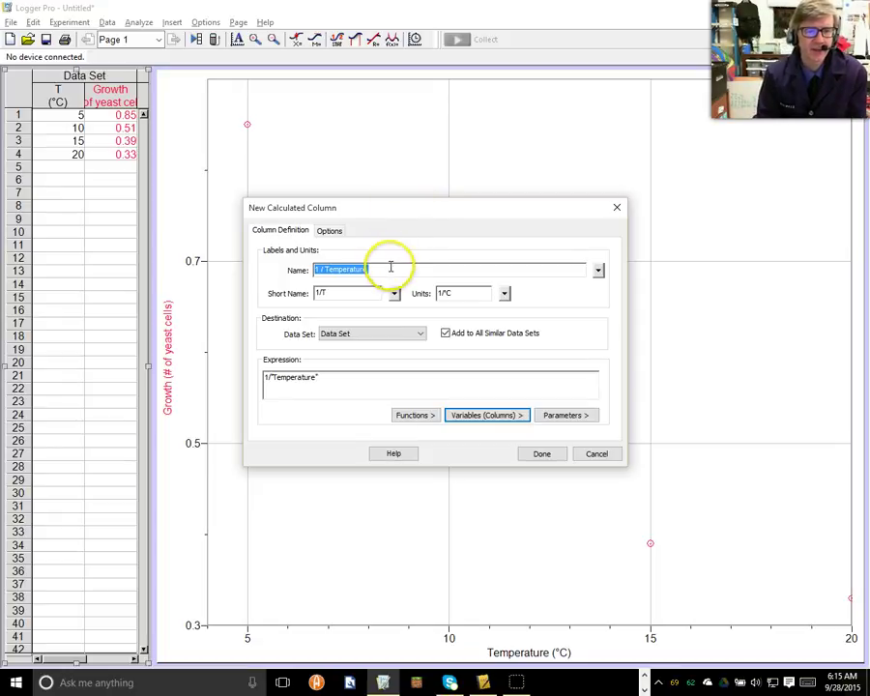
drag(315, 270, 386, 270)
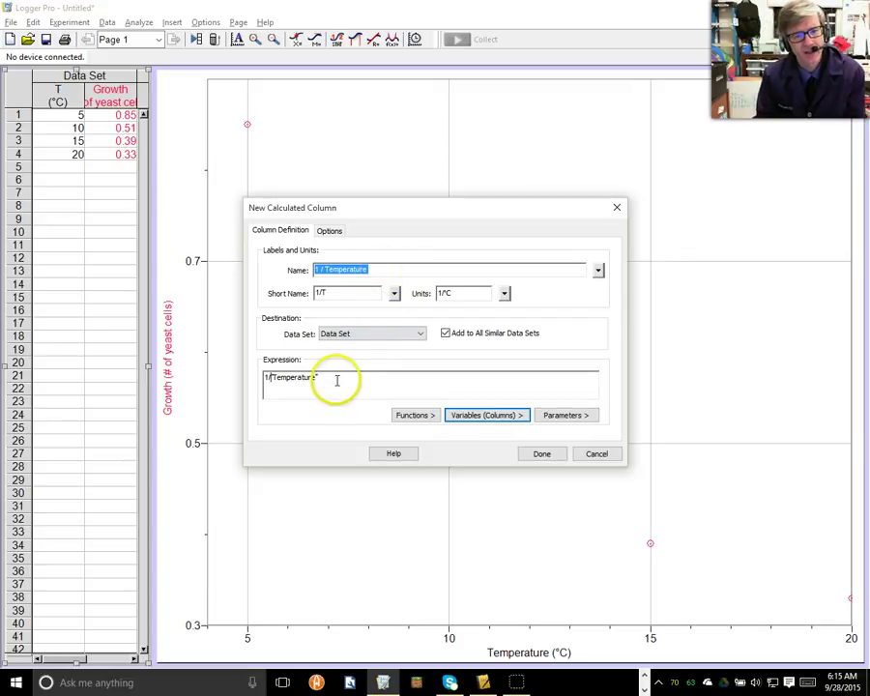
drag(334, 377, 262, 376)
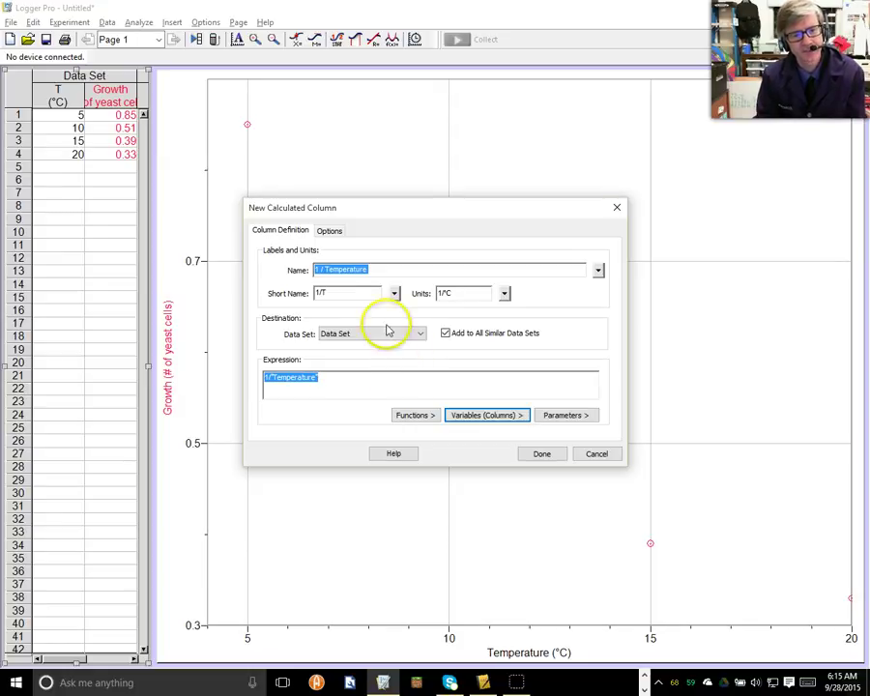
click(350, 293)
drag(347, 293, 301, 294)
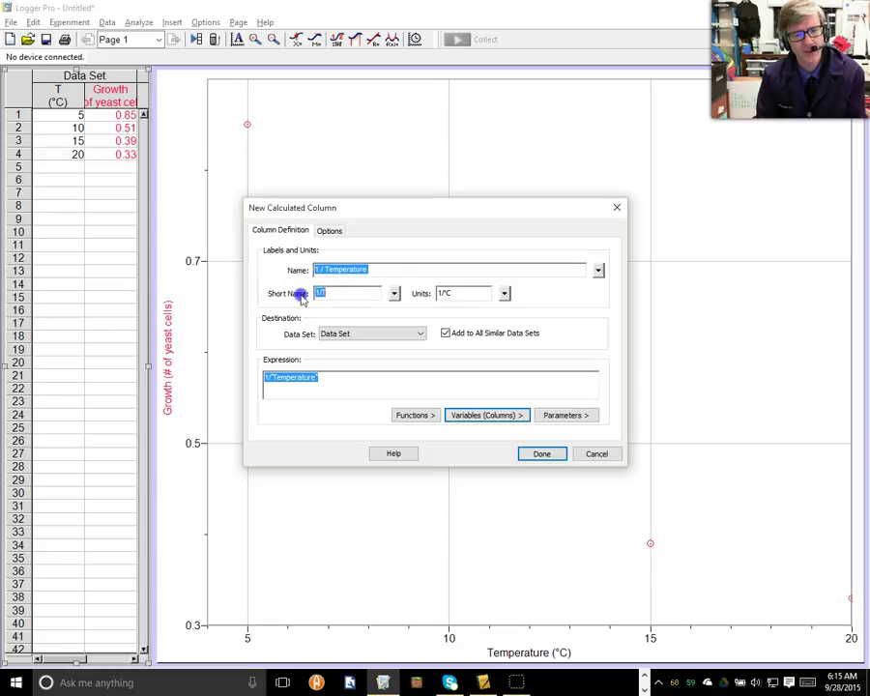
drag(450, 291, 436, 302)
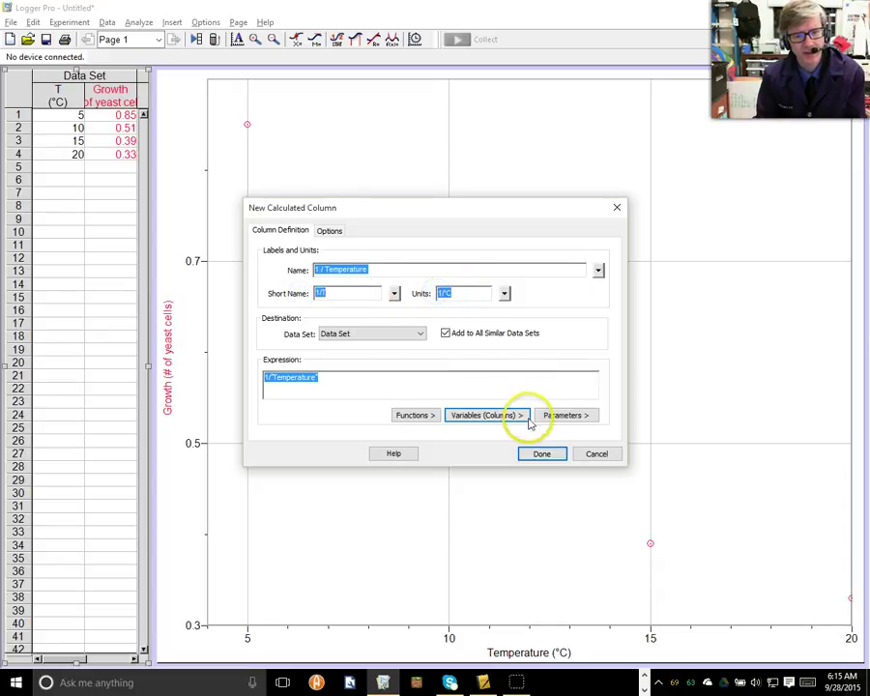
click(541, 454)
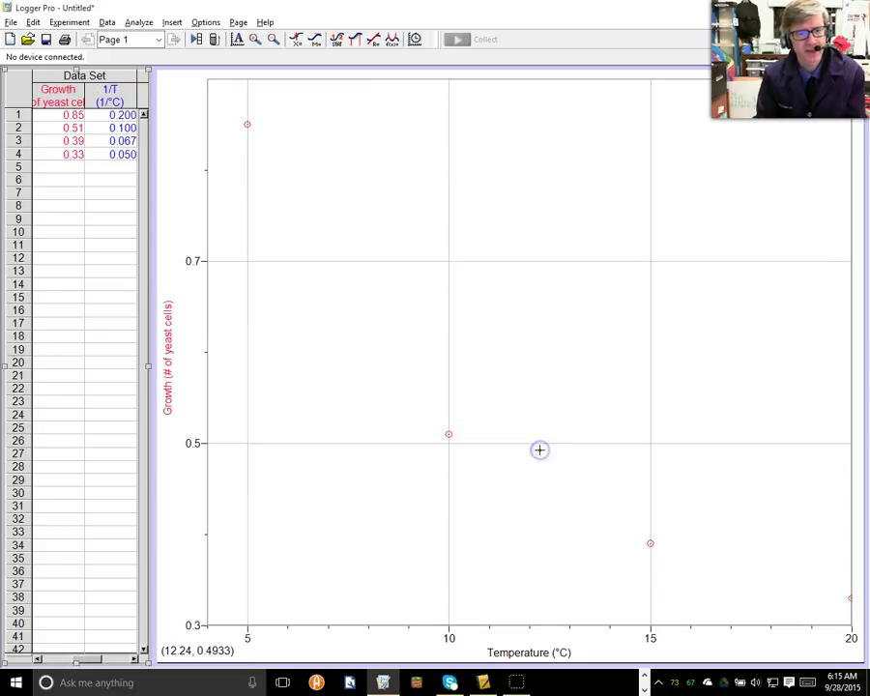
Insert a second graph and auto-arrange the table and both graphs on the page.
click(172, 23)
click(91, 38)
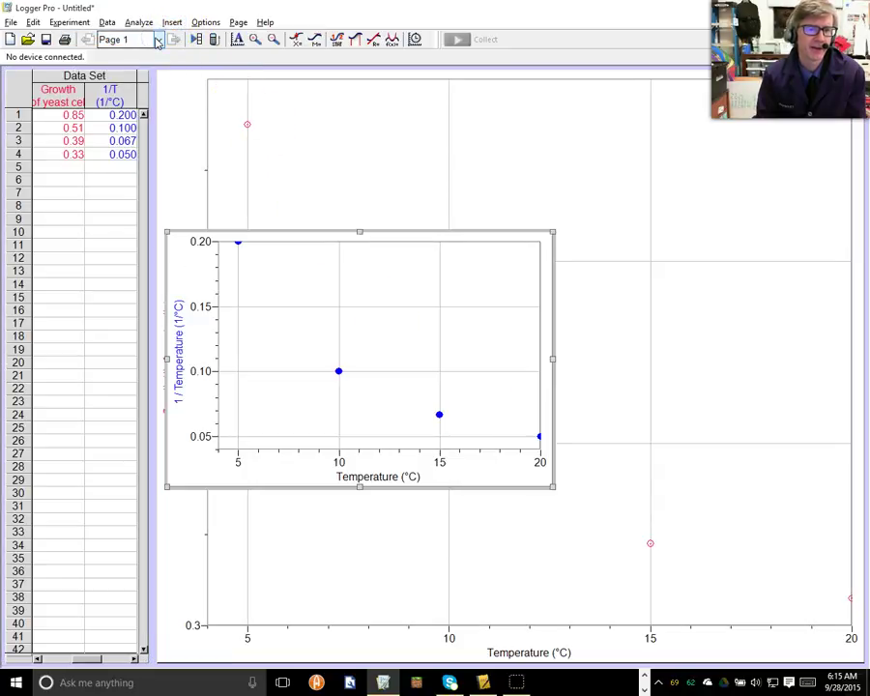
key(ctrl+r)
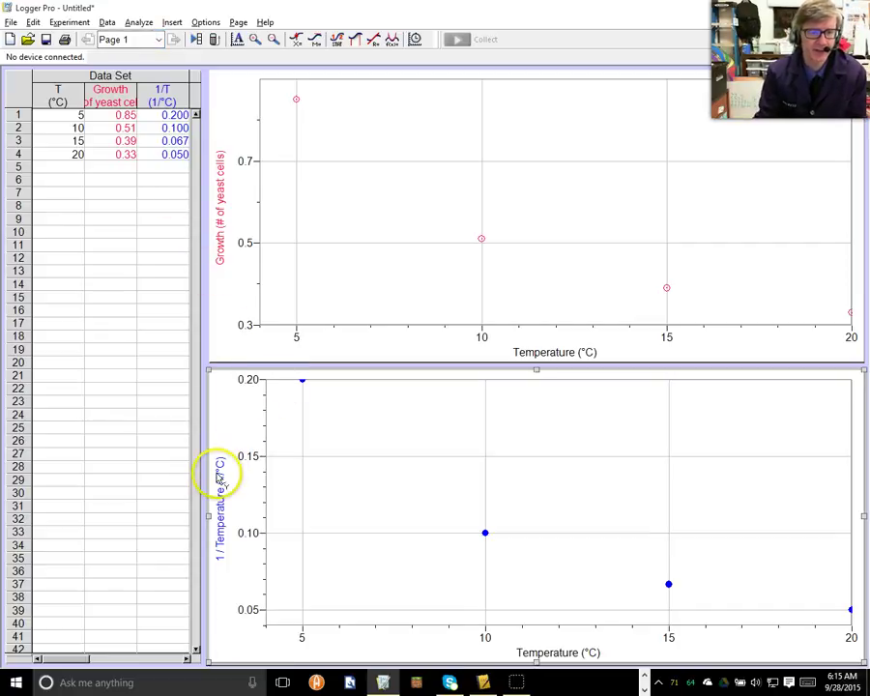
Plot Growth against 1 / Temperature on the lower graph and autoscale both axes from 0.
click(221, 513)
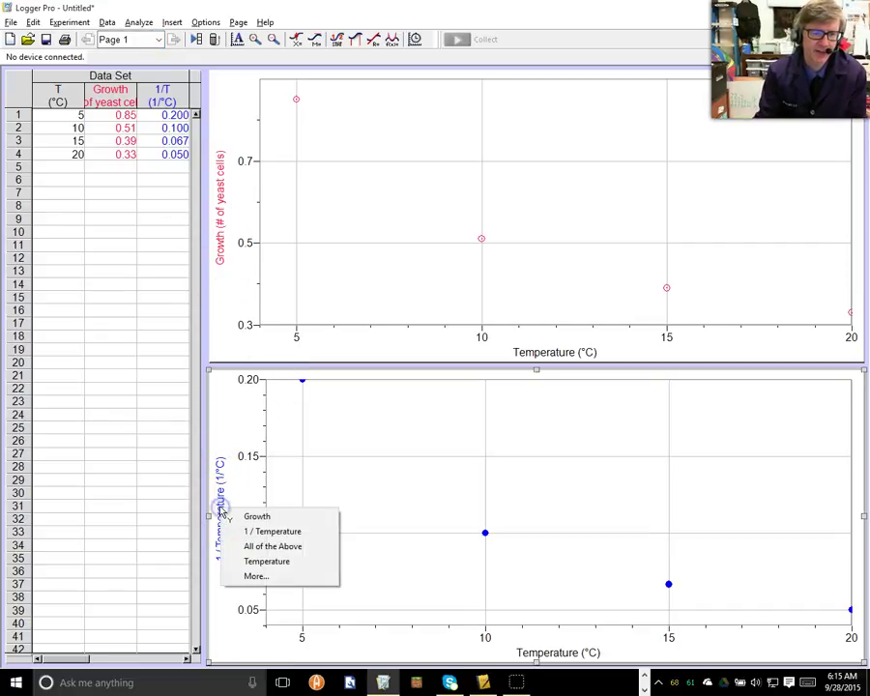
click(229, 514)
click(543, 651)
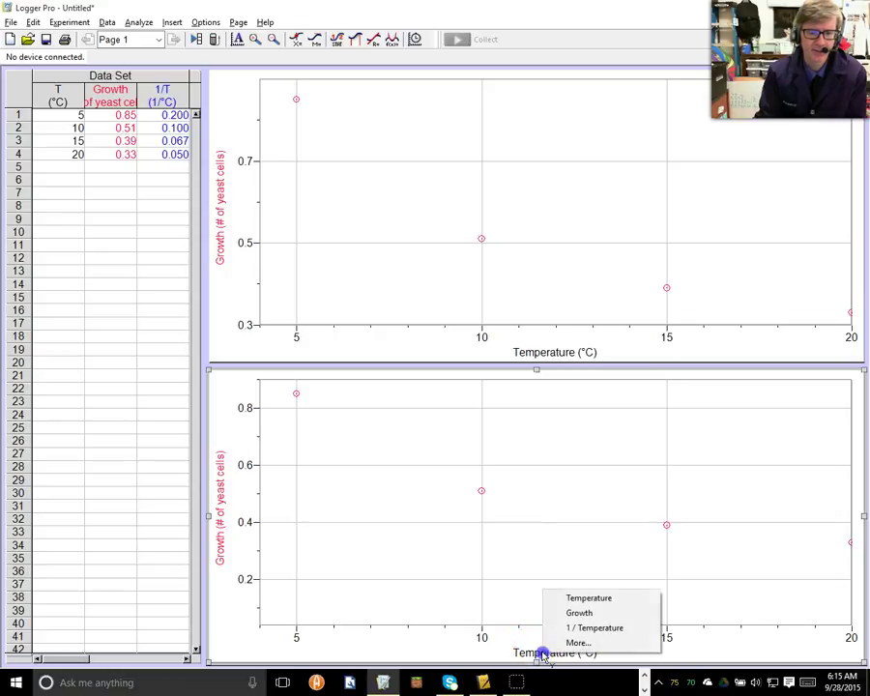
click(587, 627)
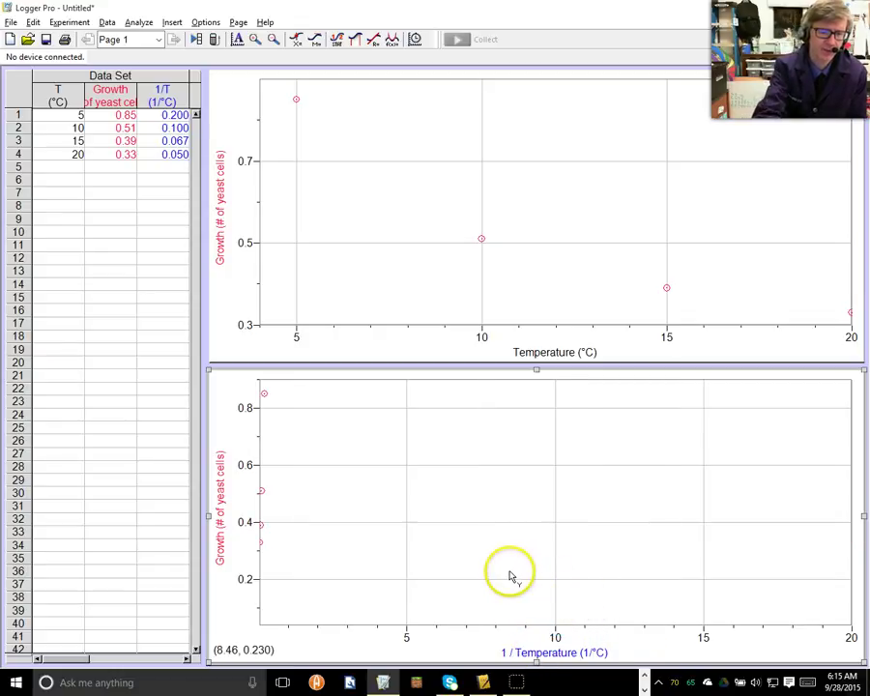
key(ctrl+j)
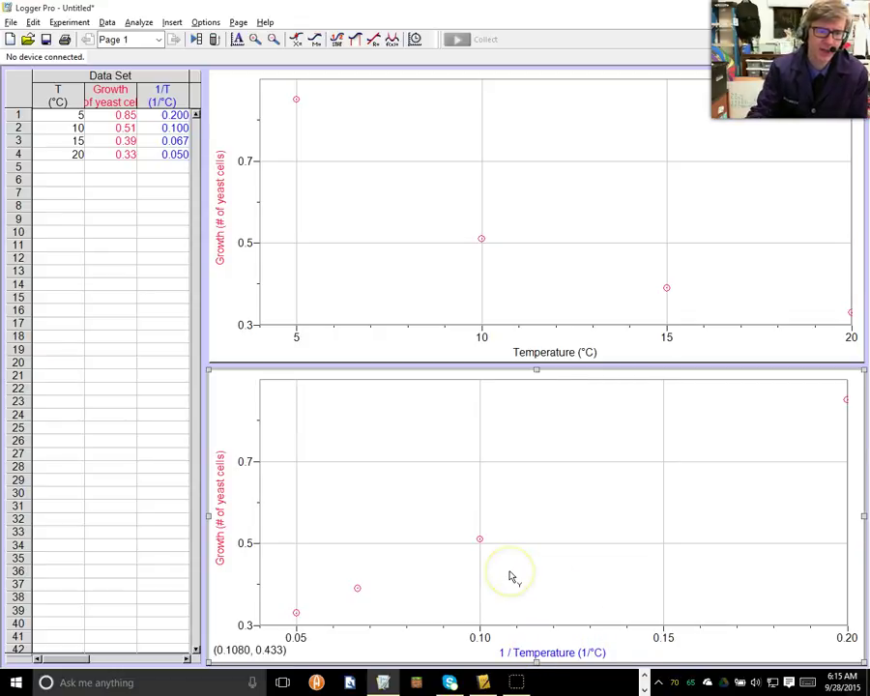
right_click(406, 561)
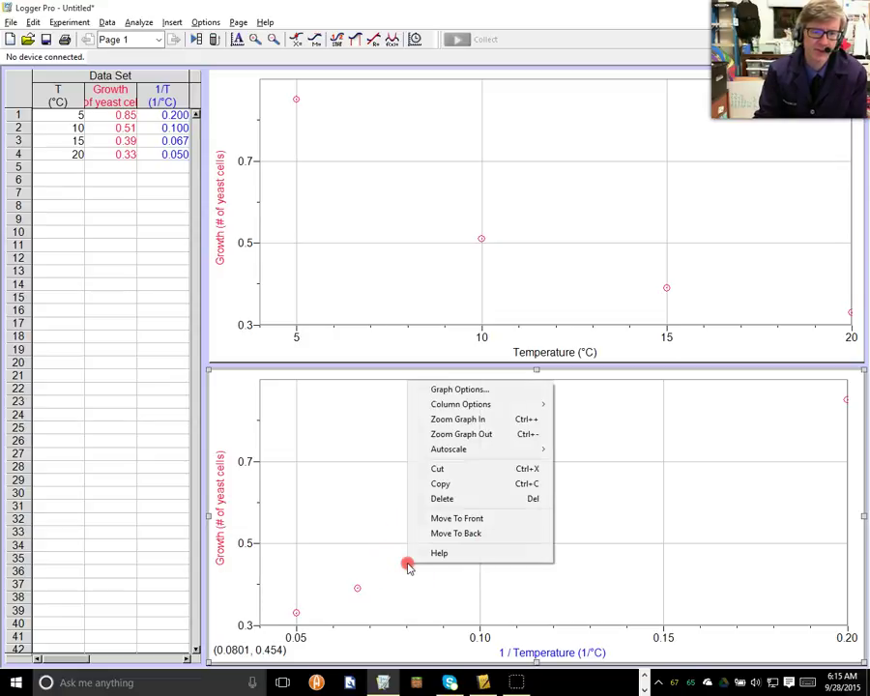
mouse_move(474, 451)
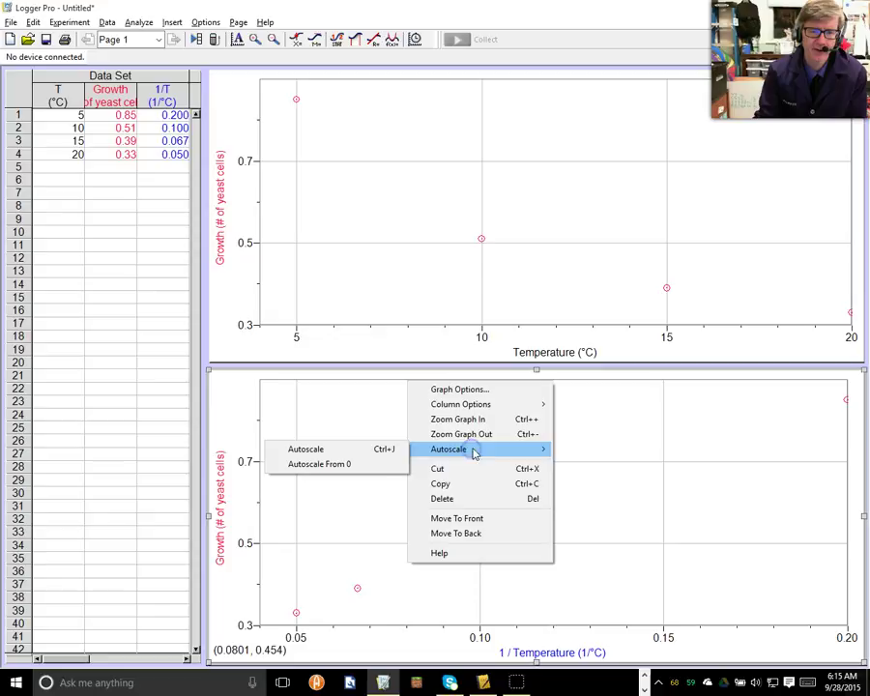
click(382, 465)
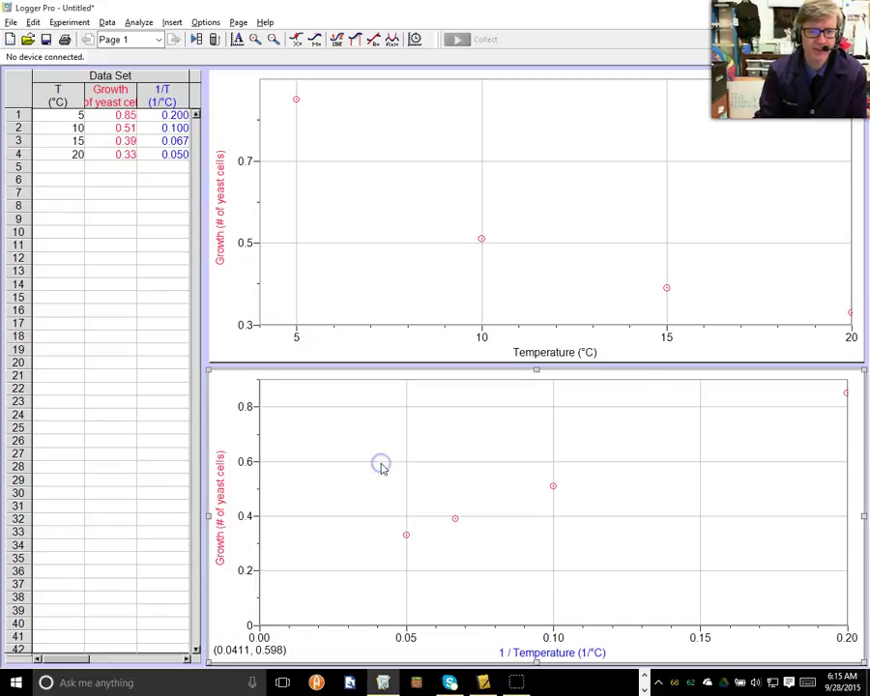
Apply a linear fit to Growth vs 1/T (slope 3.458, intercept 0.1597, r 0.9999) and reposition its box.
click(372, 42)
mouse_move(380, 413)
mouse_down()
mouse_move(380, 462)
mouse_move(373, 418)
mouse_up()
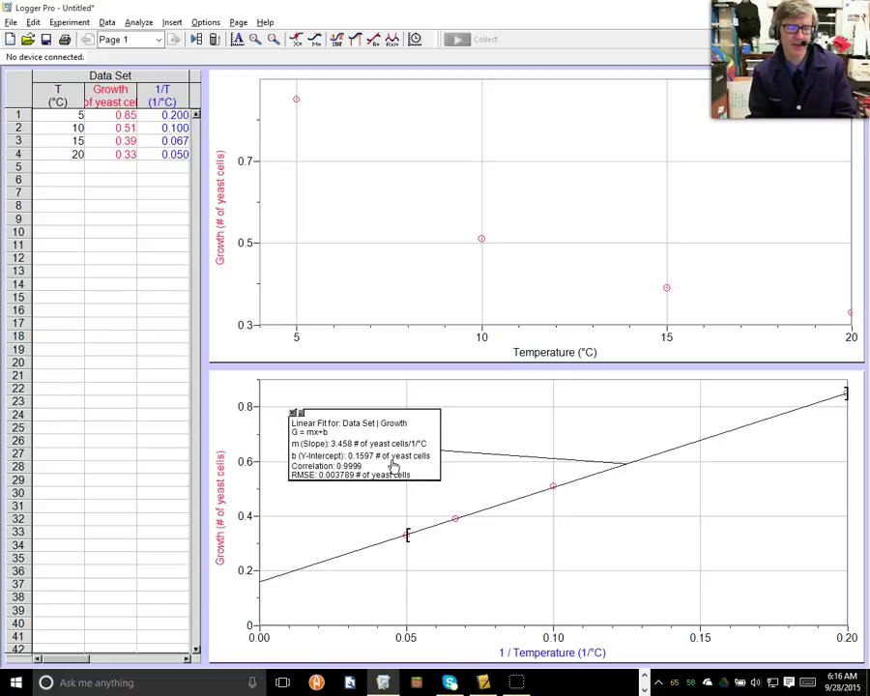
drag(386, 459, 402, 440)
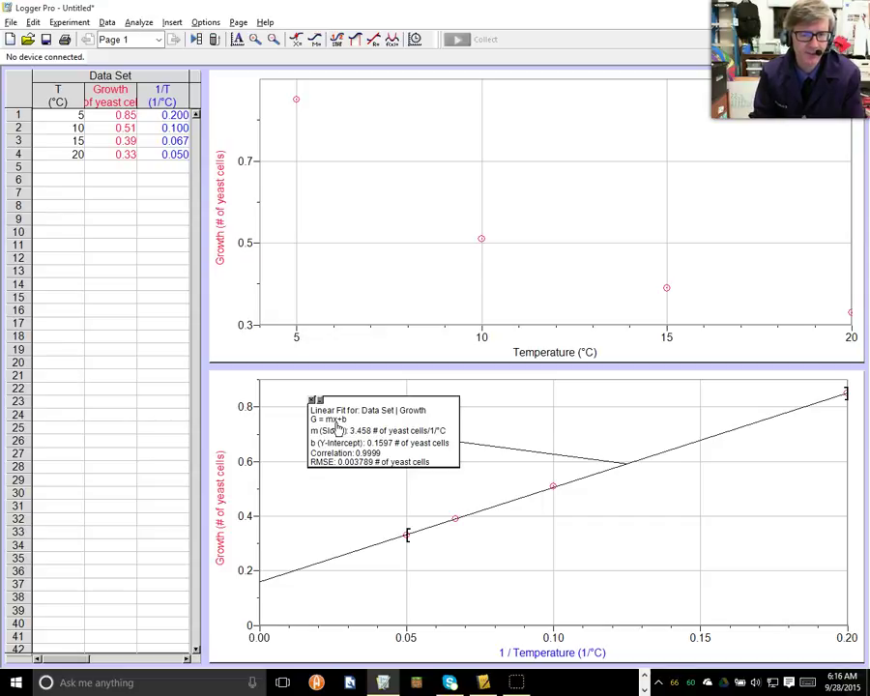
On the OneNote quiz page, handwrite G = m 1/T + b below the graph and box it.
key(alt+Tab)
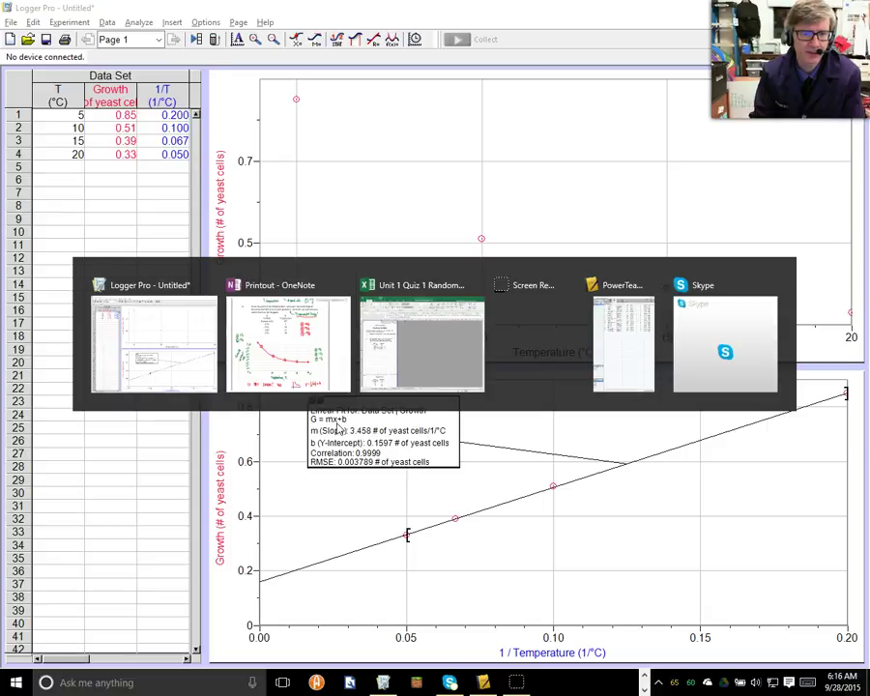
scroll(343, 425, down, 3)
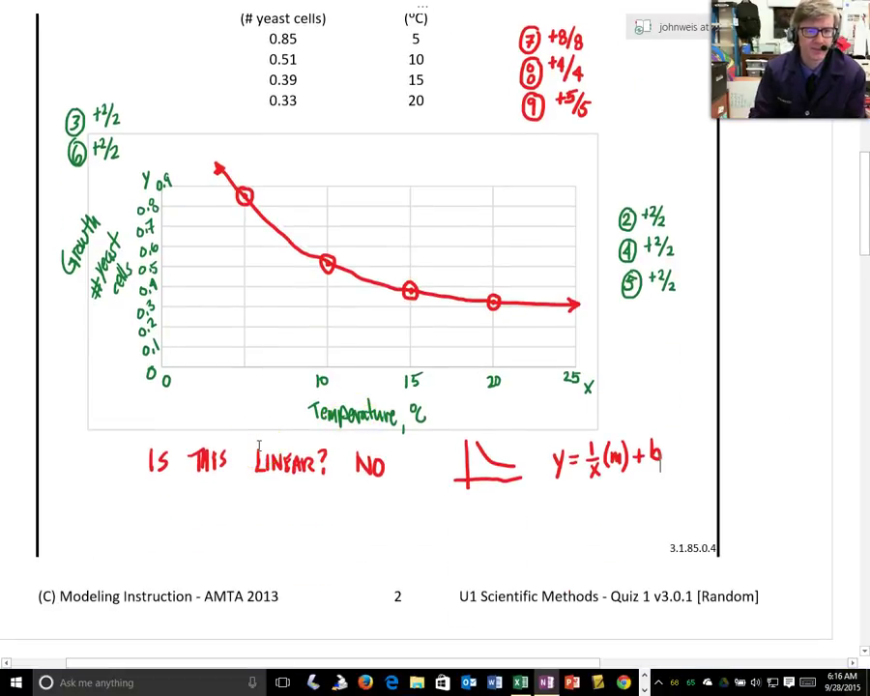
click(150, 8)
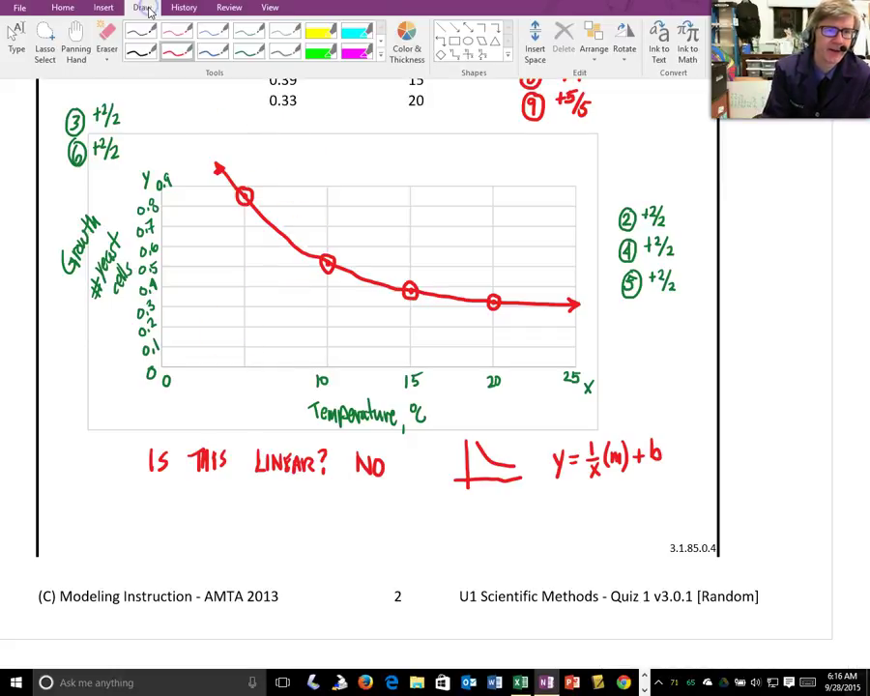
click(198, 52)
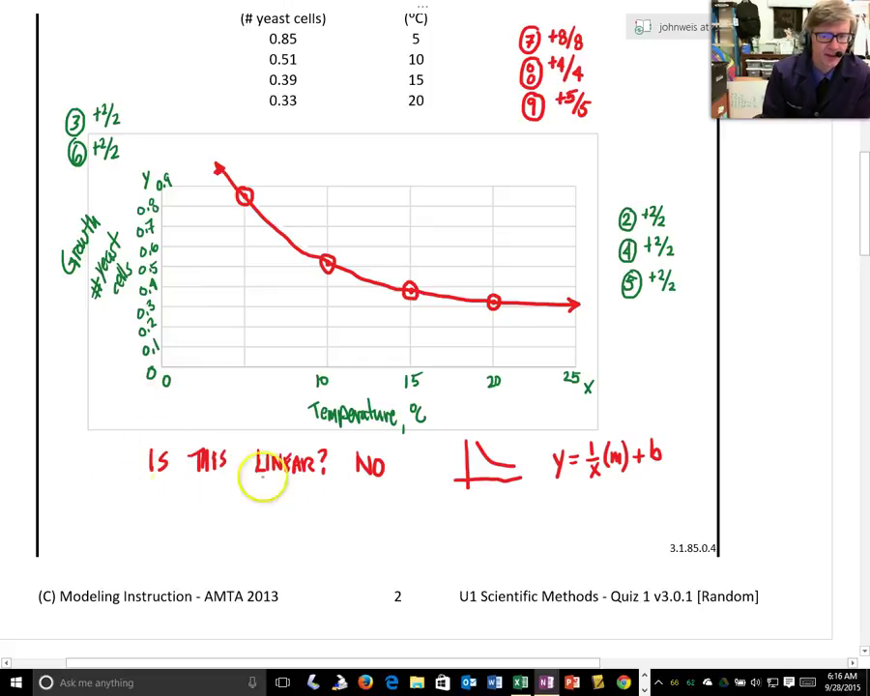
mouse_move(572, 437)
mouse_down()
mouse_move(548, 457)
mouse_move(548, 482)
mouse_move(669, 484)
mouse_move(667, 437)
mouse_move(601, 434)
mouse_up()
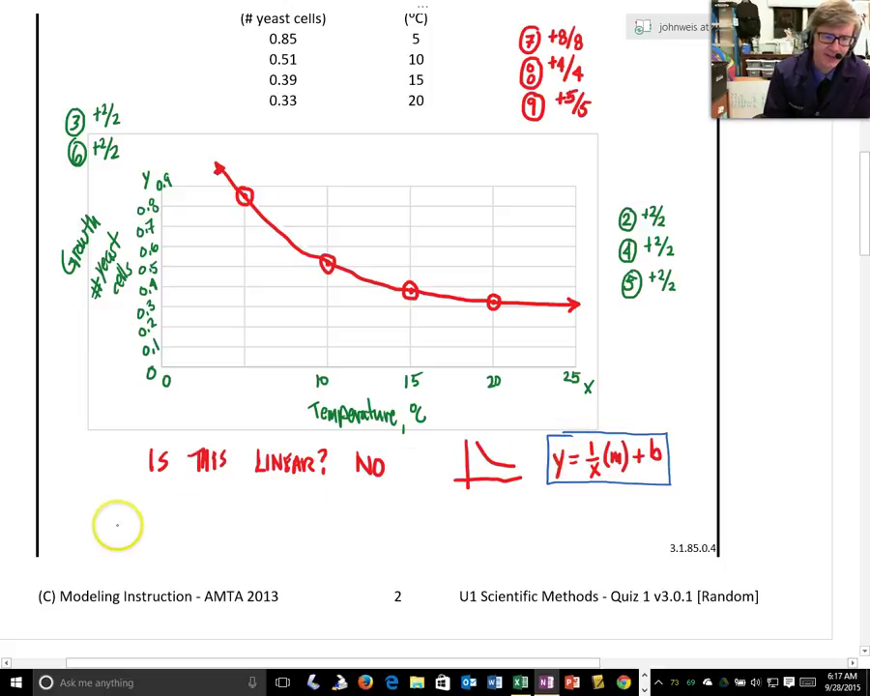
mouse_move(70, 513)
mouse_down()
mouse_move(68, 528)
mouse_move(97, 518)
mouse_up()
drag(84, 525, 96, 523)
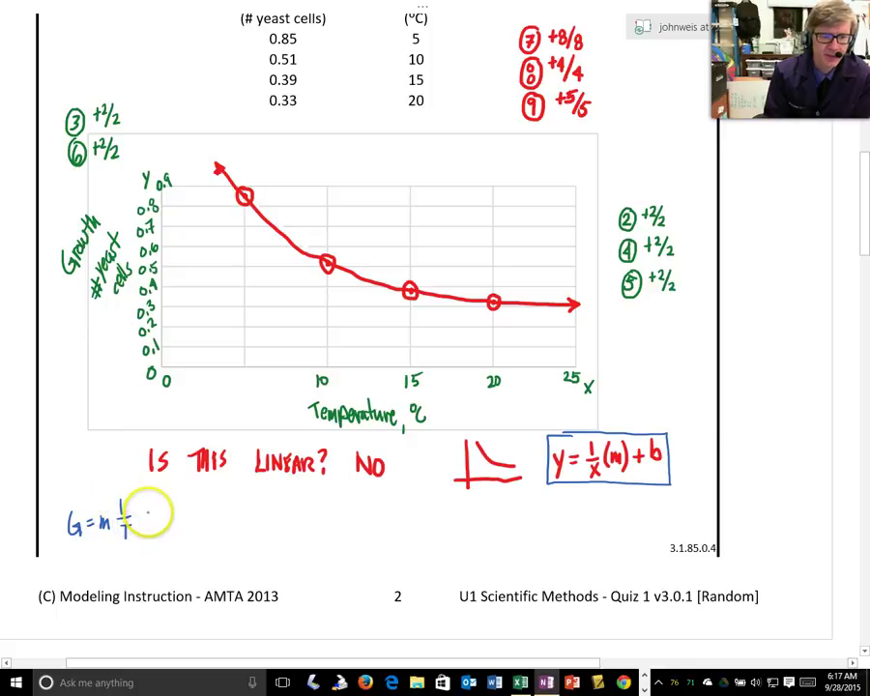
drag(141, 519, 151, 519)
mouse_move(146, 512)
mouse_down()
mouse_move(146, 525)
mouse_move(159, 523)
mouse_up()
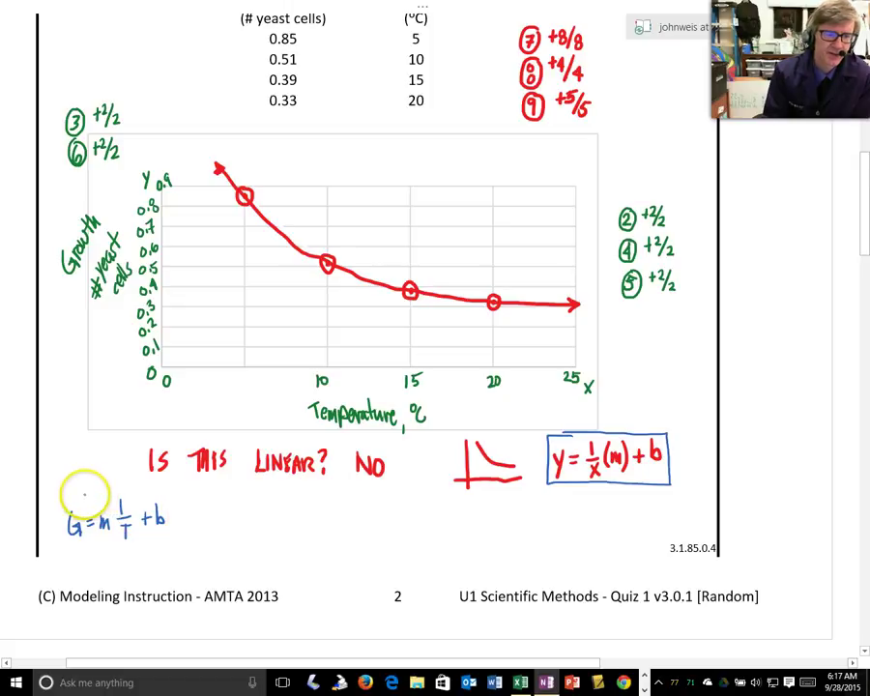
mouse_move(85, 498)
mouse_down()
mouse_move(60, 497)
mouse_move(60, 539)
mouse_move(161, 546)
mouse_move(171, 489)
mouse_move(103, 493)
mouse_up()
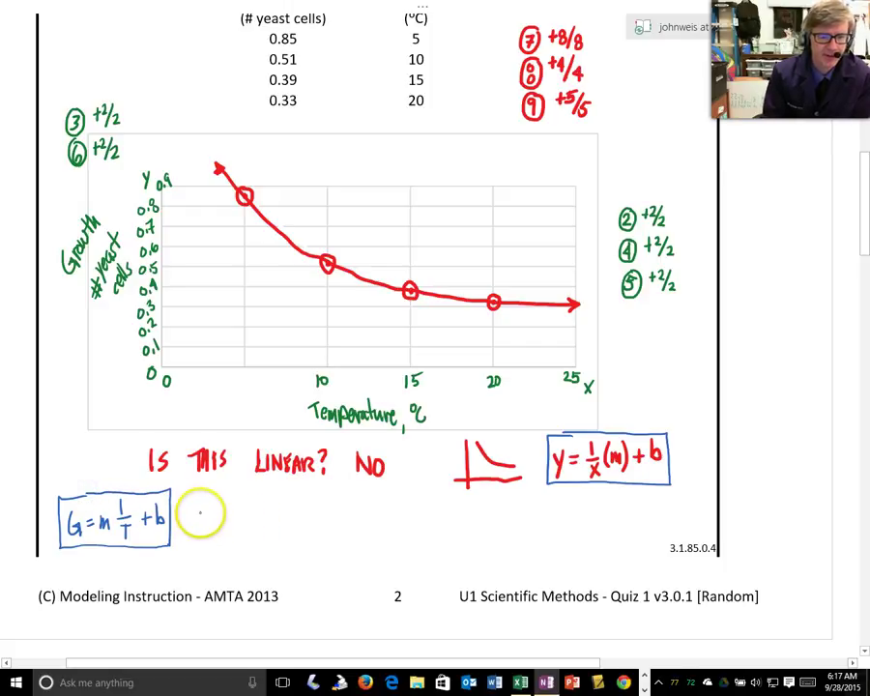
Write 'Growth [#yc] =' beside the boxed model, then bring up Logger Pro's fit values.
drag(206, 513, 200, 523)
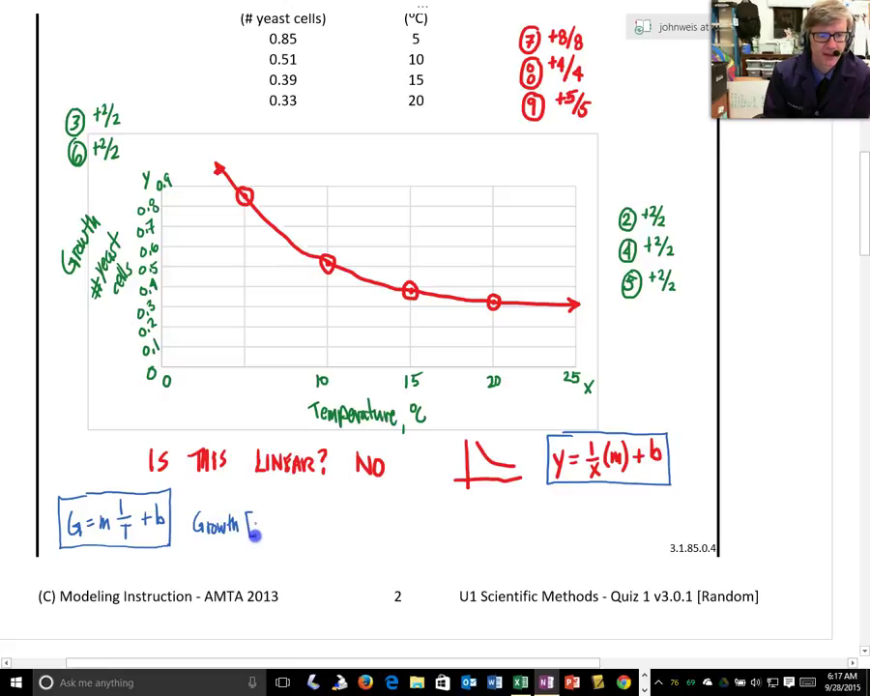
drag(255, 515, 256, 529)
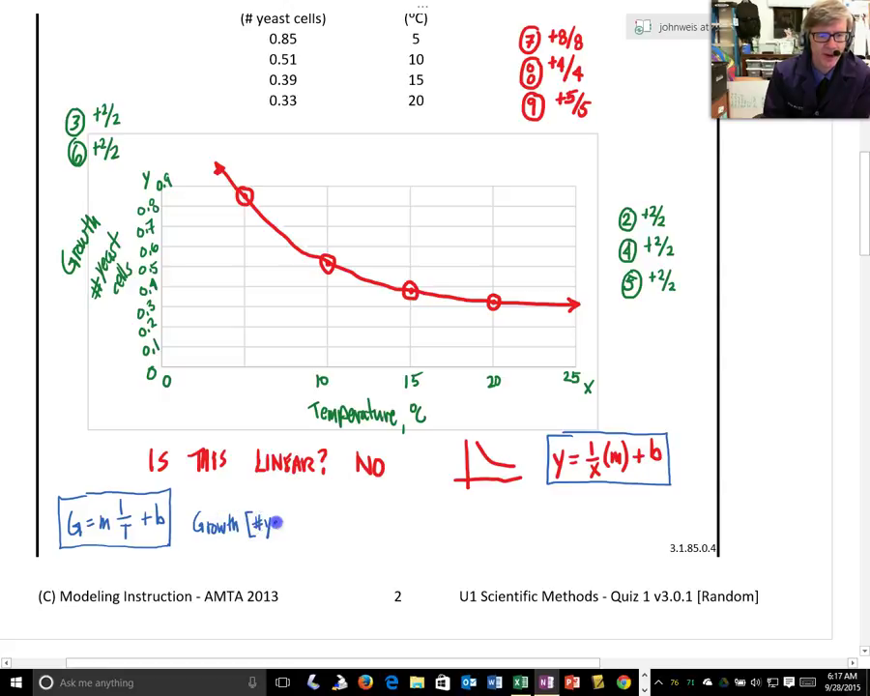
mouse_move(280, 511)
mouse_down()
mouse_move(282, 532)
mouse_move(301, 523)
mouse_up()
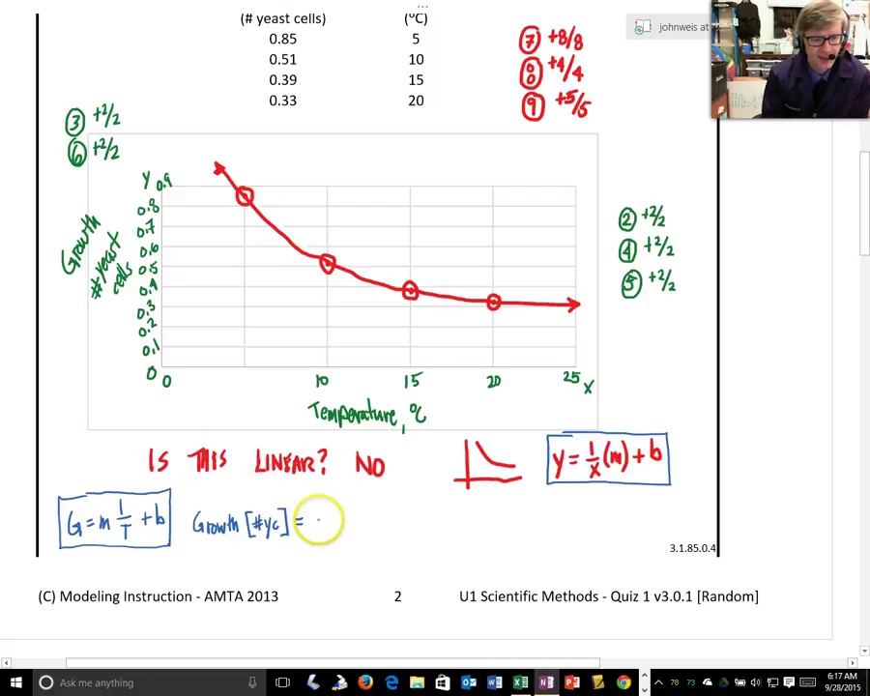
key(alt)
key(alt+Tab)
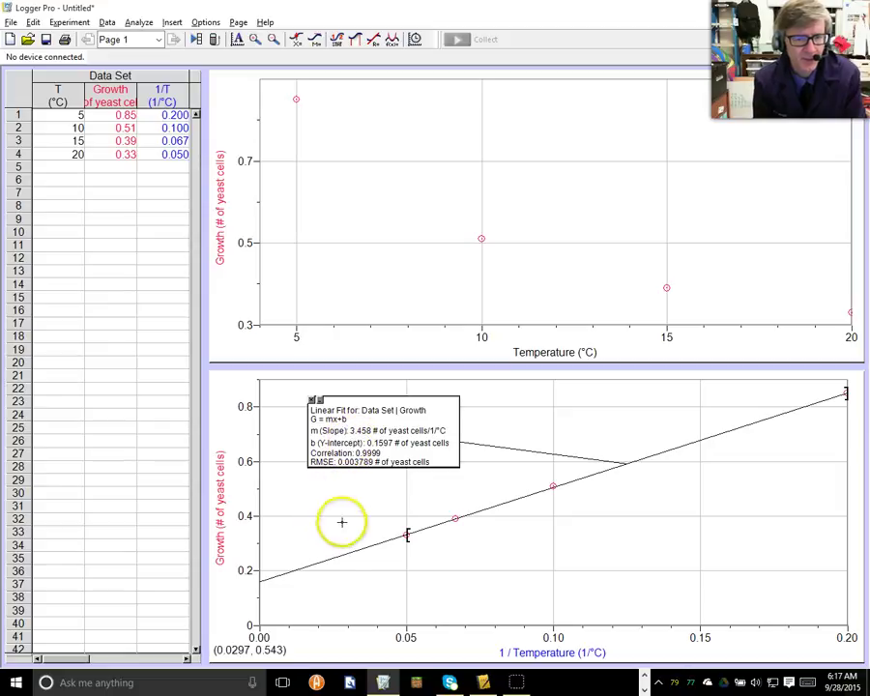
Complete Growth [#yc] = 3.458 [#yc·°C] 1/T [1/°C] + 0.1597 [#yc] in OneNote.
key(alt+Tab)
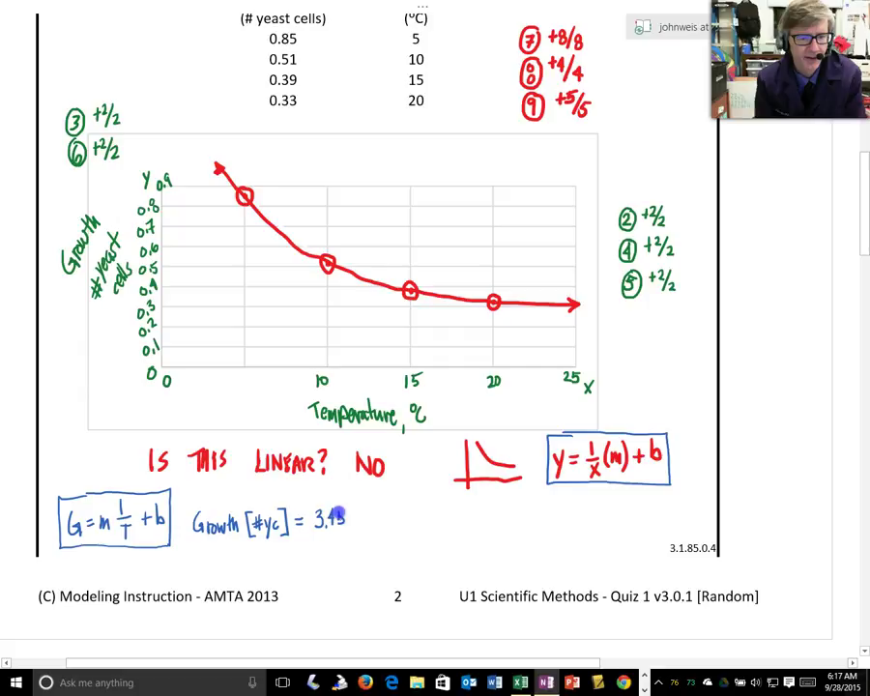
drag(350, 517, 366, 531)
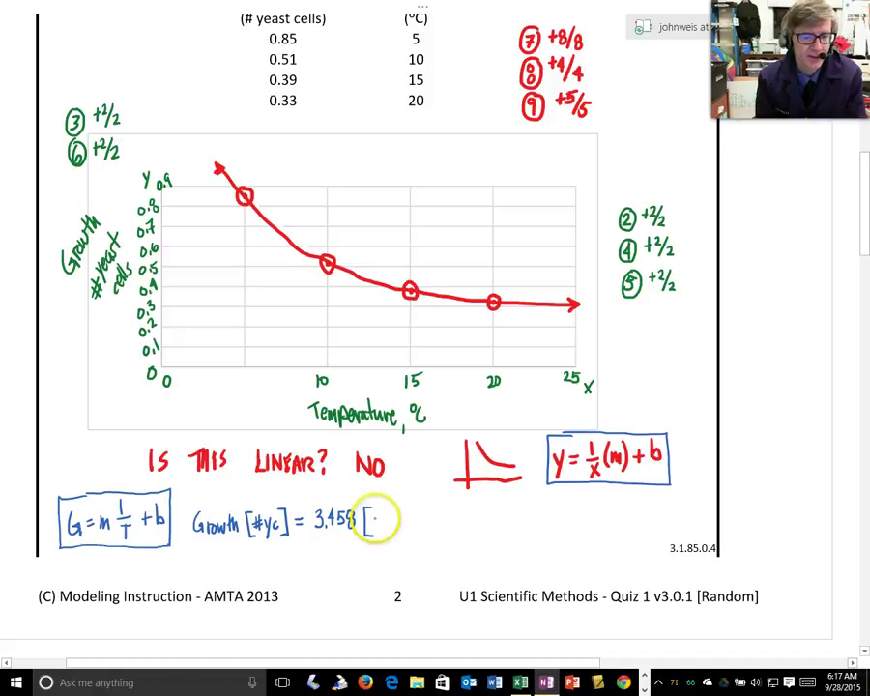
drag(377, 512, 380, 518)
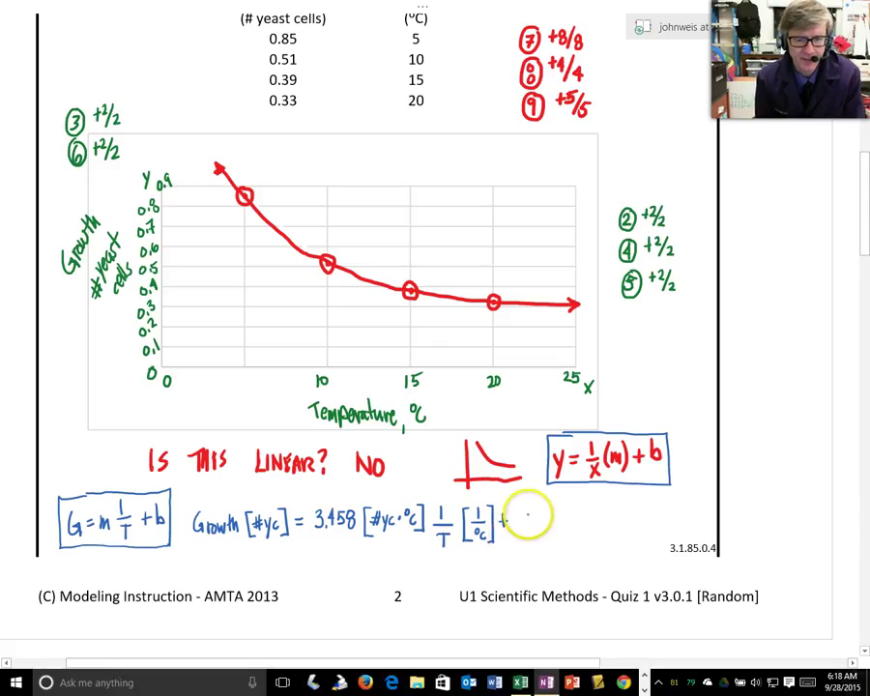
drag(527, 515, 527, 516)
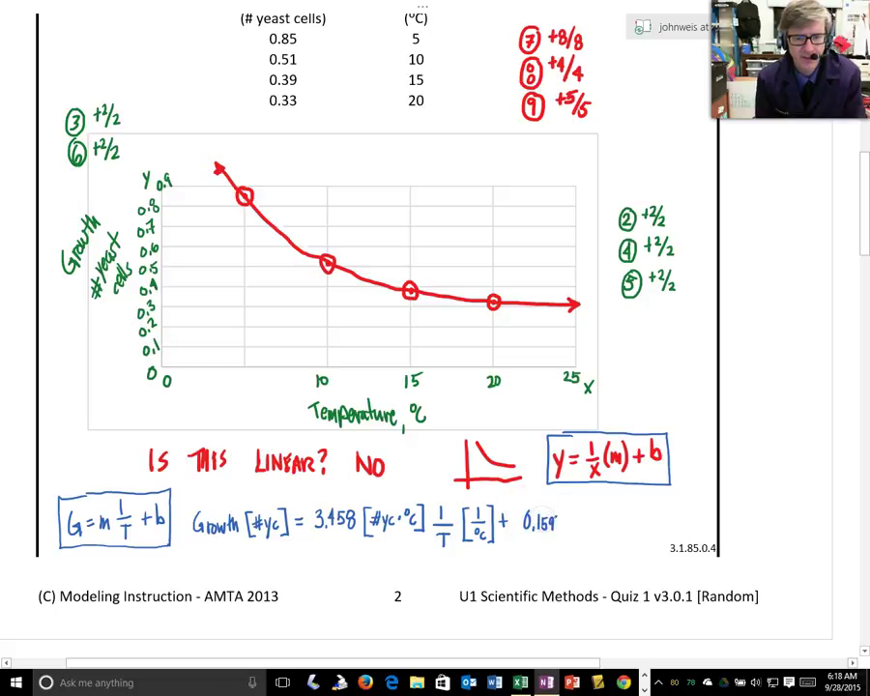
drag(579, 508, 574, 533)
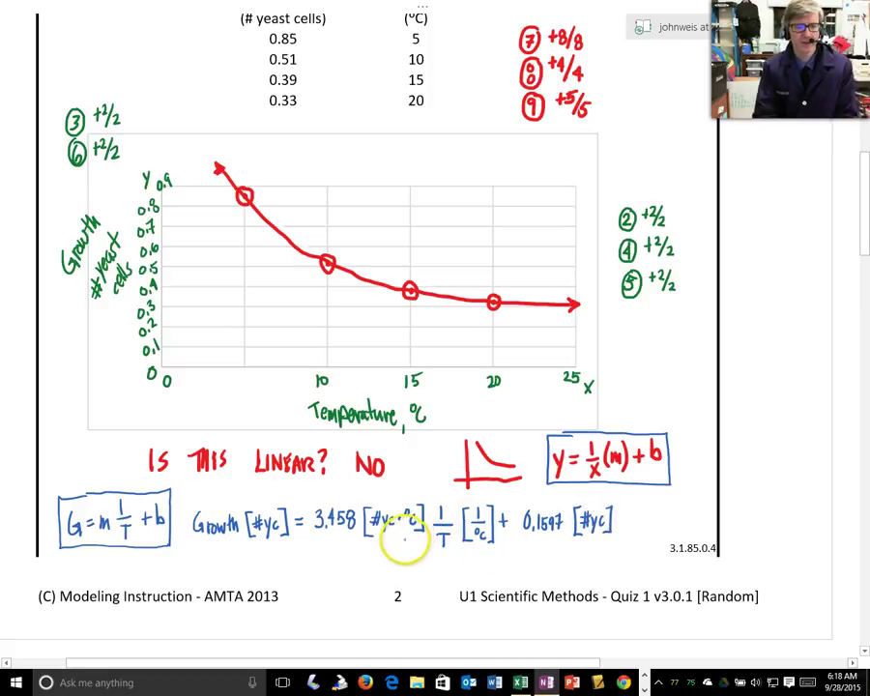
mouse_move(216, 494)
mouse_down()
mouse_move(232, 494)
mouse_move(190, 497)
mouse_up()
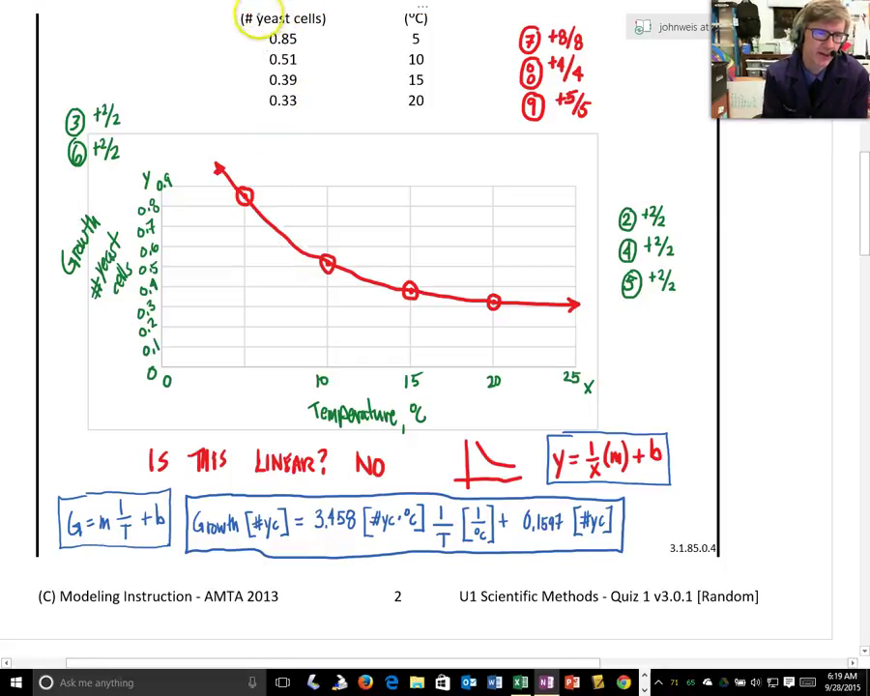
In green ink, label circled question 10 with arrows pointing at Growth [#yc].
click(176, 14)
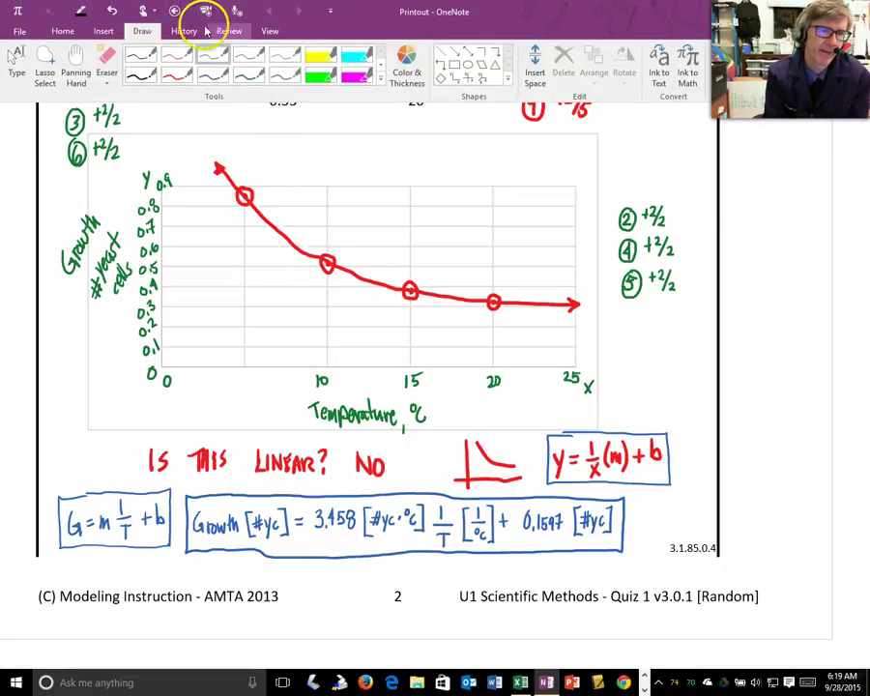
click(244, 71)
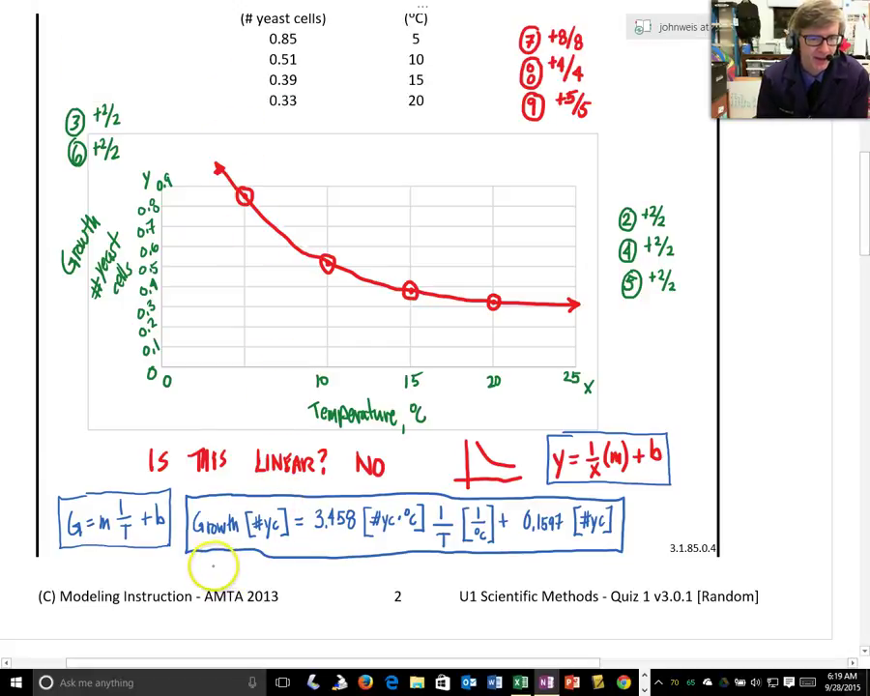
mouse_move(207, 563)
mouse_down()
mouse_move(217, 576)
mouse_move(220, 557)
mouse_up()
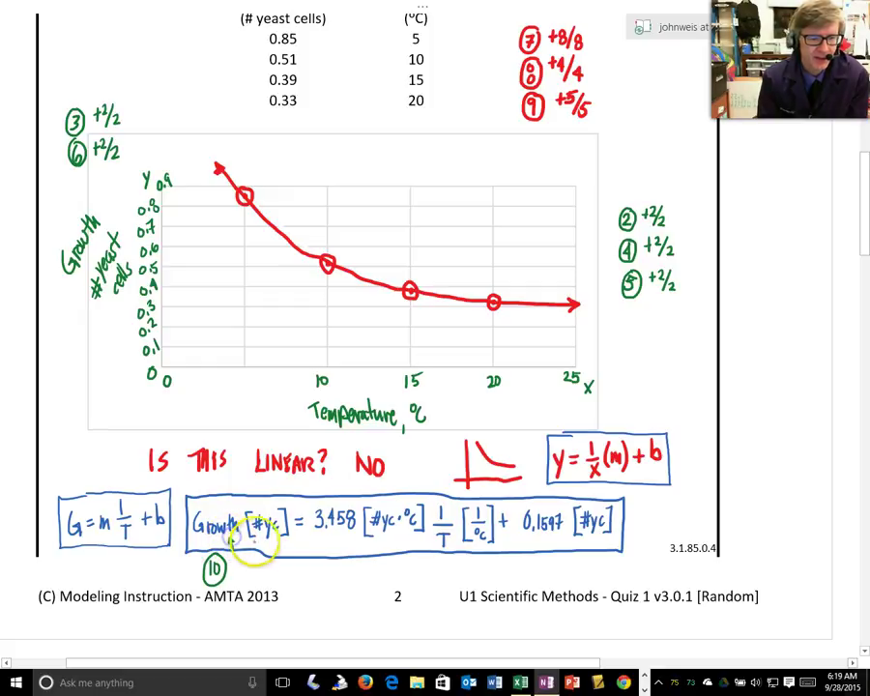
drag(232, 548, 230, 539)
drag(252, 551, 257, 543)
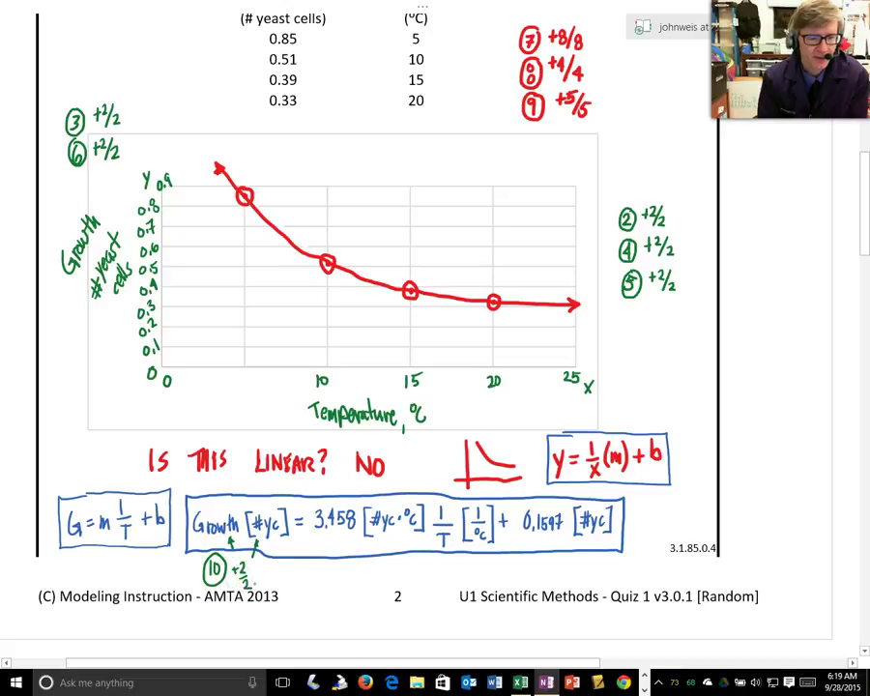
Add circled question 11 under the slope and circled question 12 under 1/T with scores.
drag(315, 565, 315, 574)
mouse_move(320, 565)
mouse_down()
mouse_move(320, 574)
mouse_move(341, 542)
mouse_move(379, 552)
mouse_move(378, 546)
mouse_up()
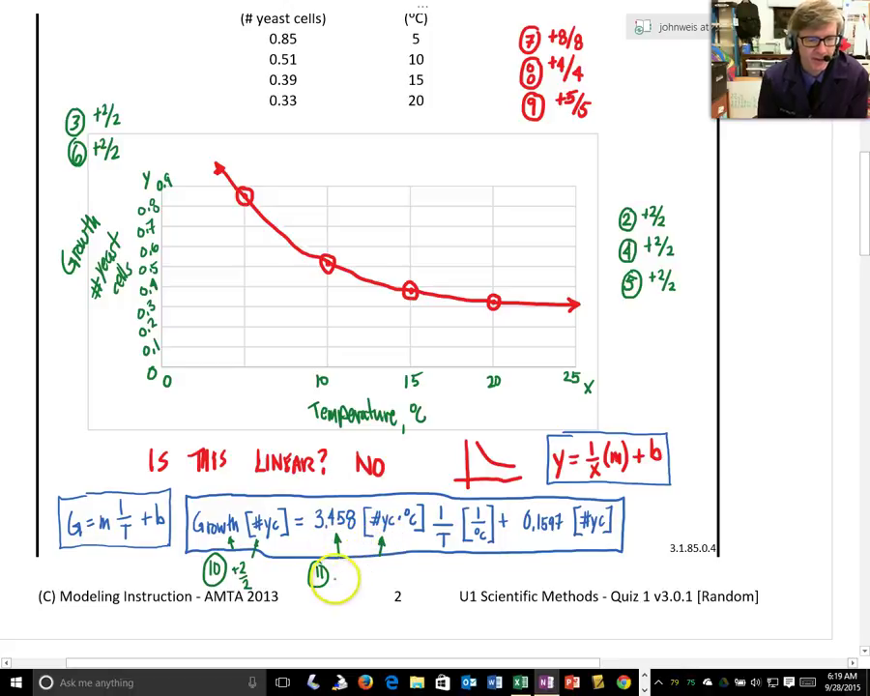
drag(321, 569, 321, 581)
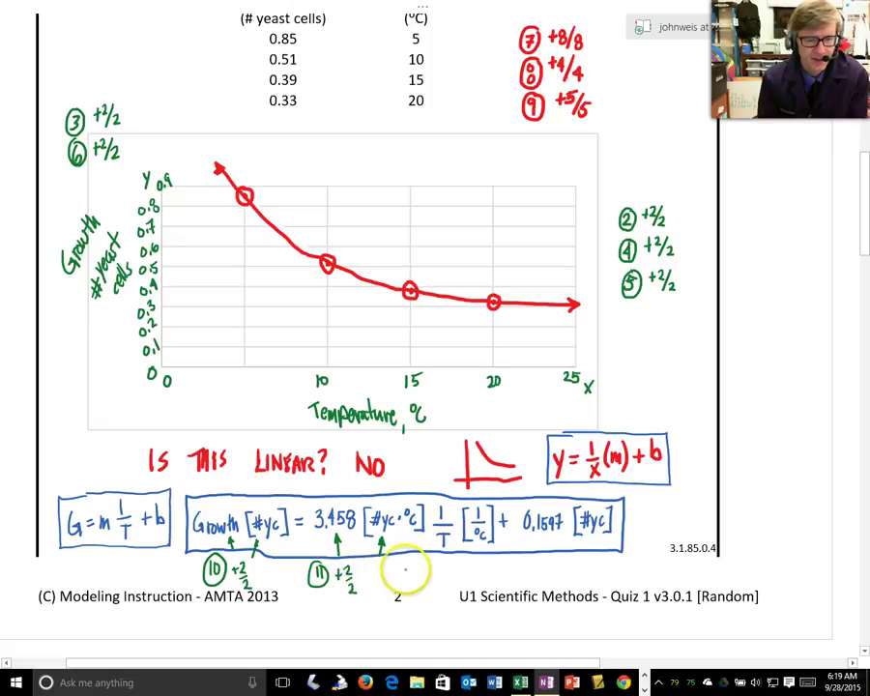
drag(418, 562, 418, 574)
drag(421, 563, 426, 574)
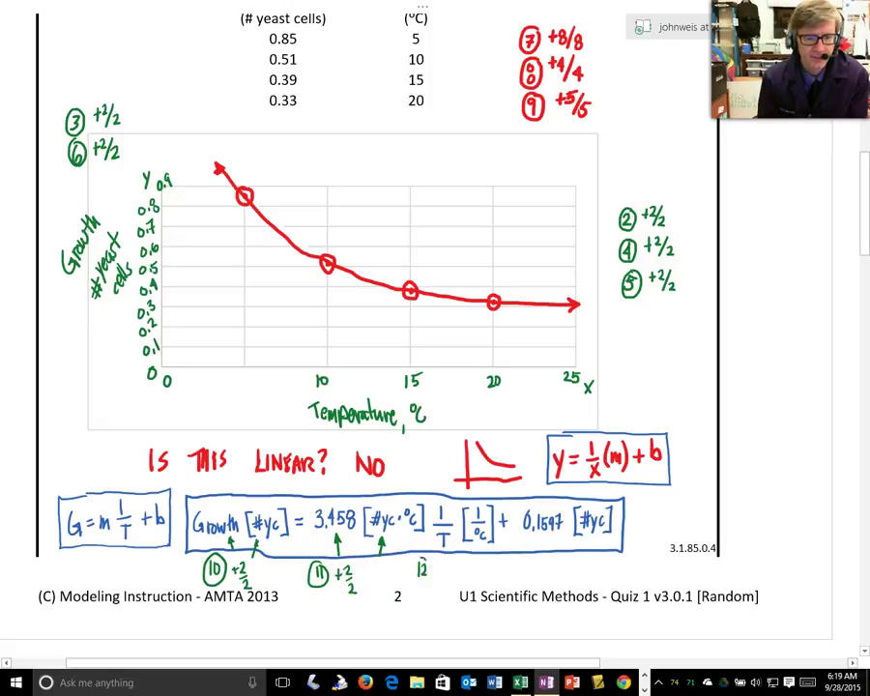
click(447, 563)
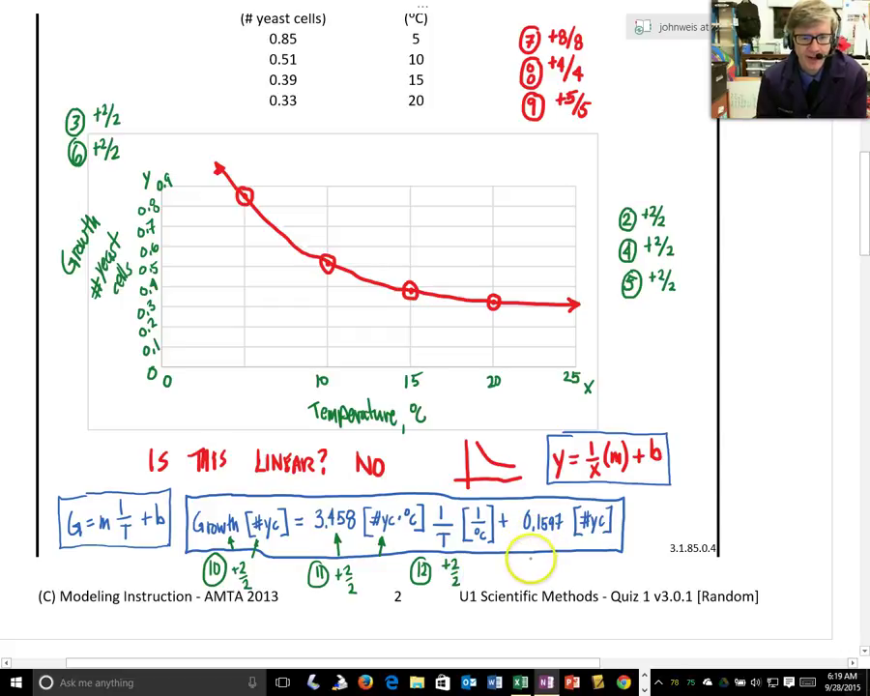
Mark question 13 under 0.1597 as +2/2 and question 14 beside the equation as +1/1.
mouse_move(529, 559)
mouse_down()
mouse_move(541, 563)
mouse_move(535, 559)
mouse_up()
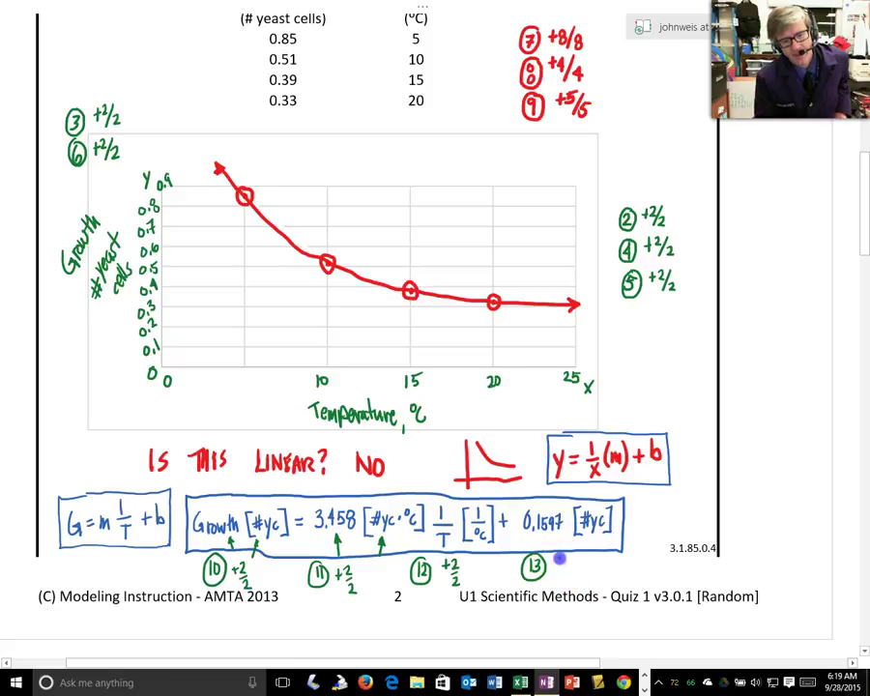
drag(563, 572, 570, 581)
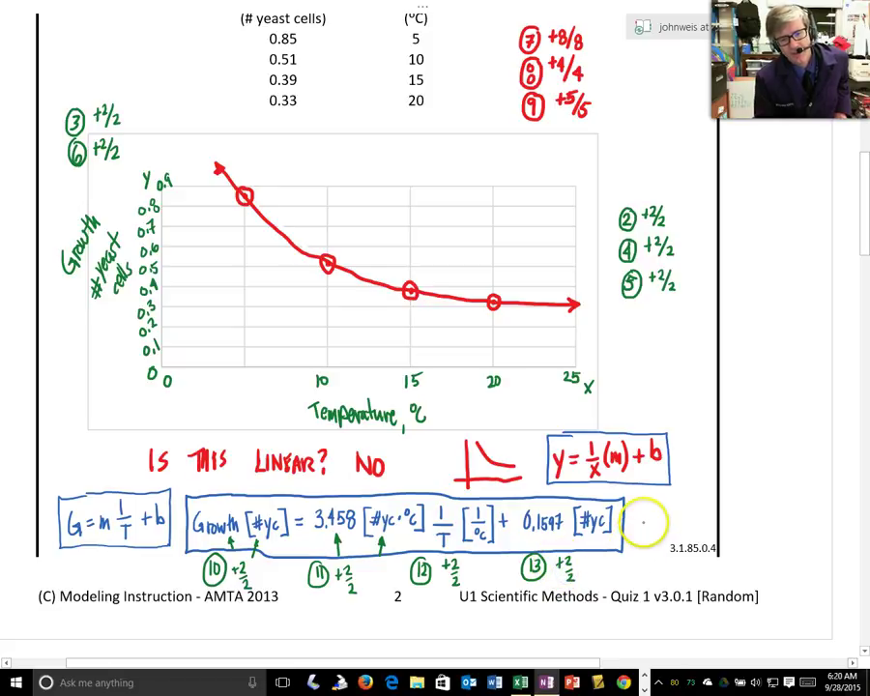
drag(646, 509, 652, 521)
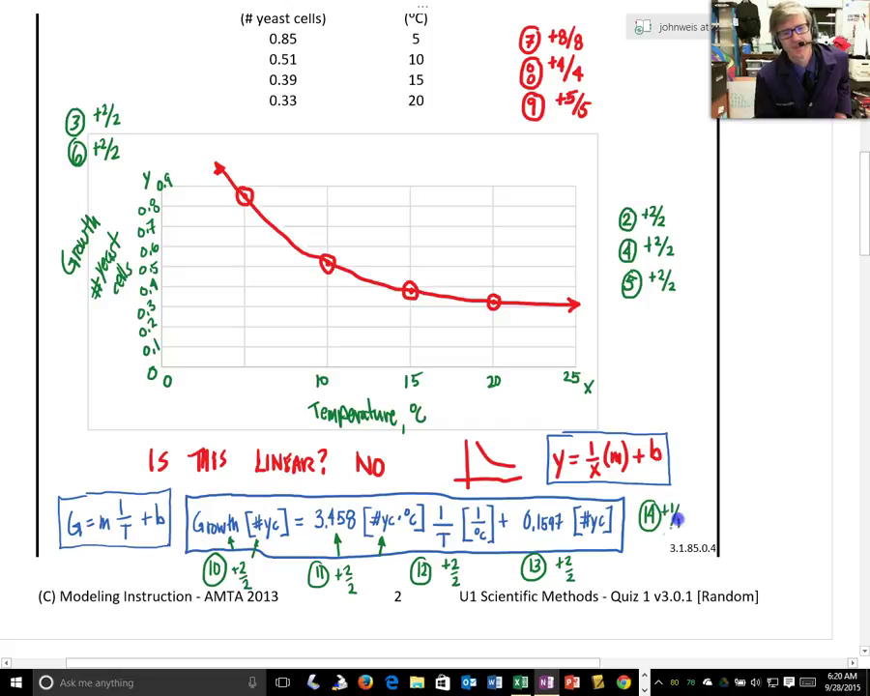
drag(675, 515, 677, 527)
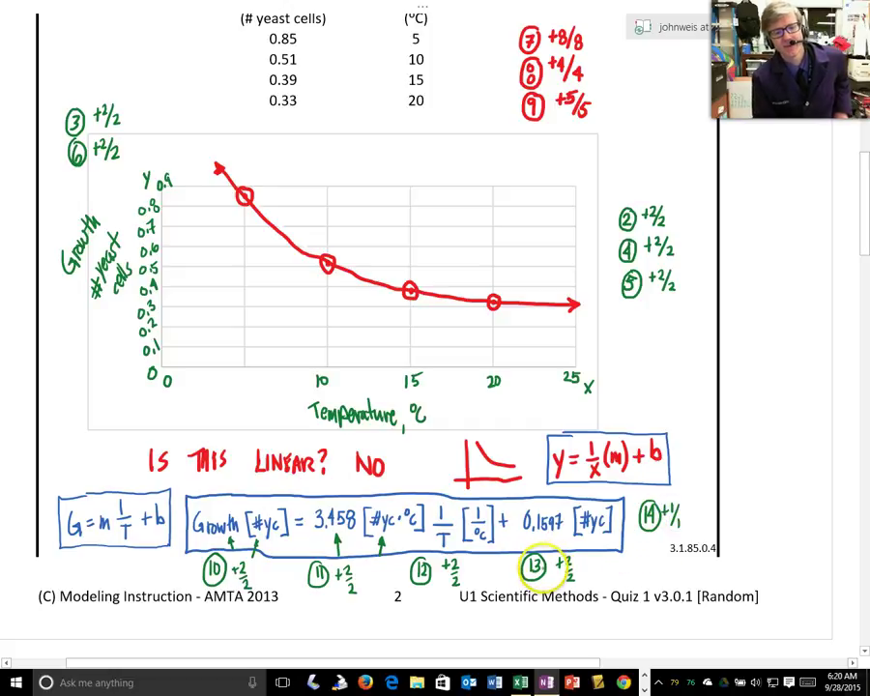